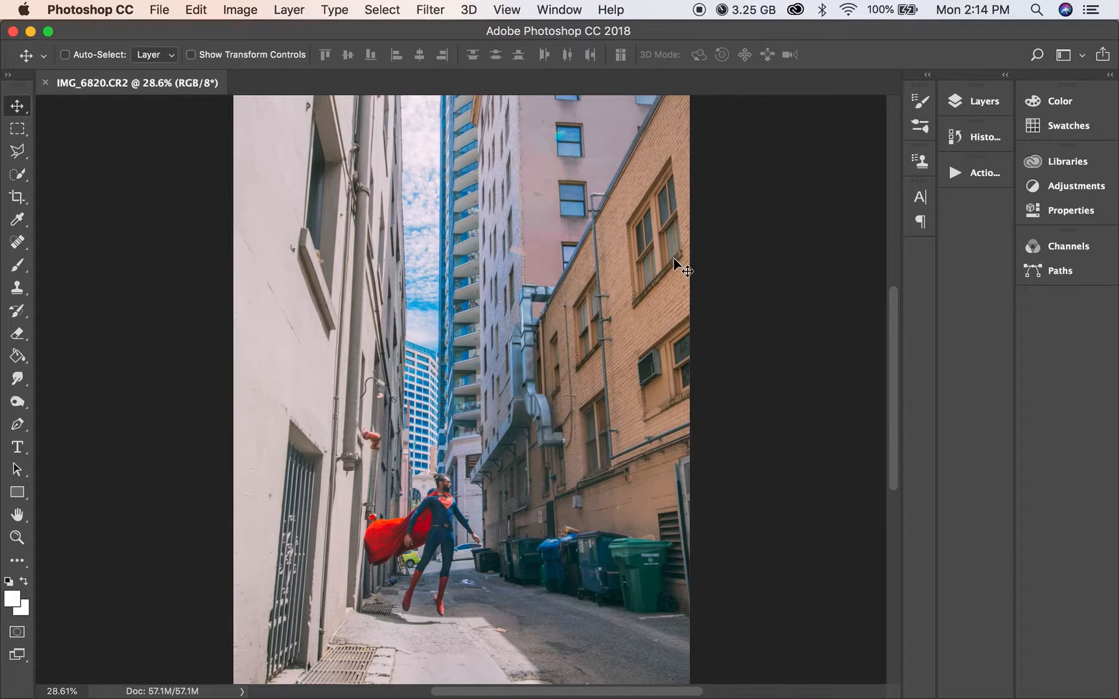
Convert the locked Background into an editable layer and duplicate it.
scroll(673, 257, down, 1)
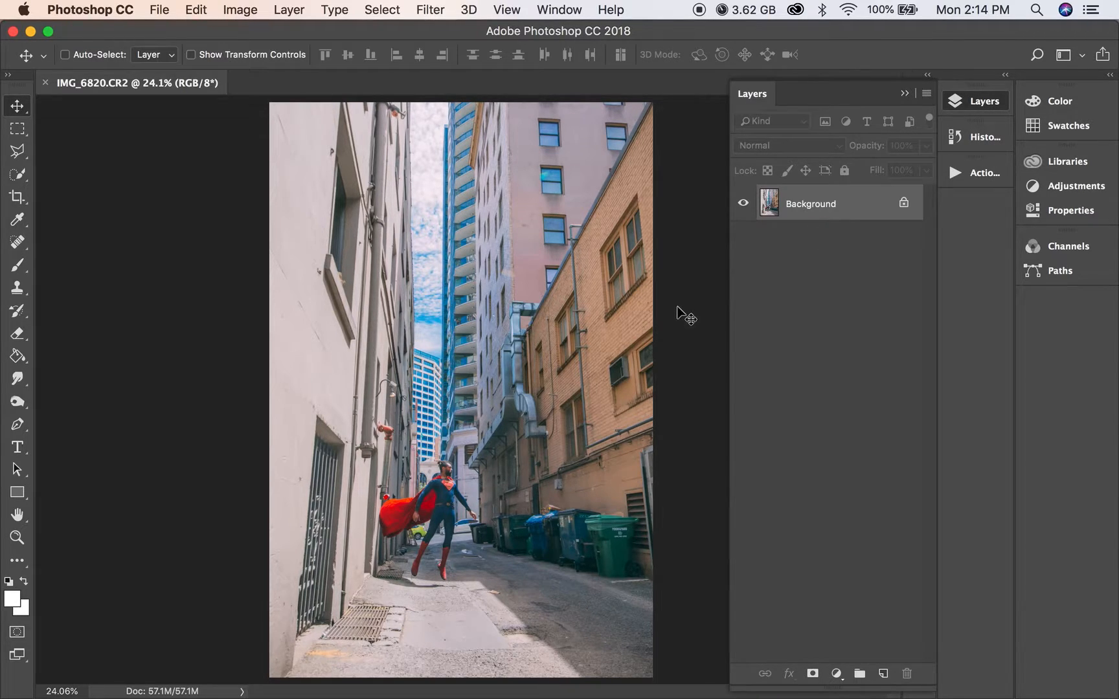
double_click(863, 214)
click(694, 306)
drag(841, 220, 883, 675)
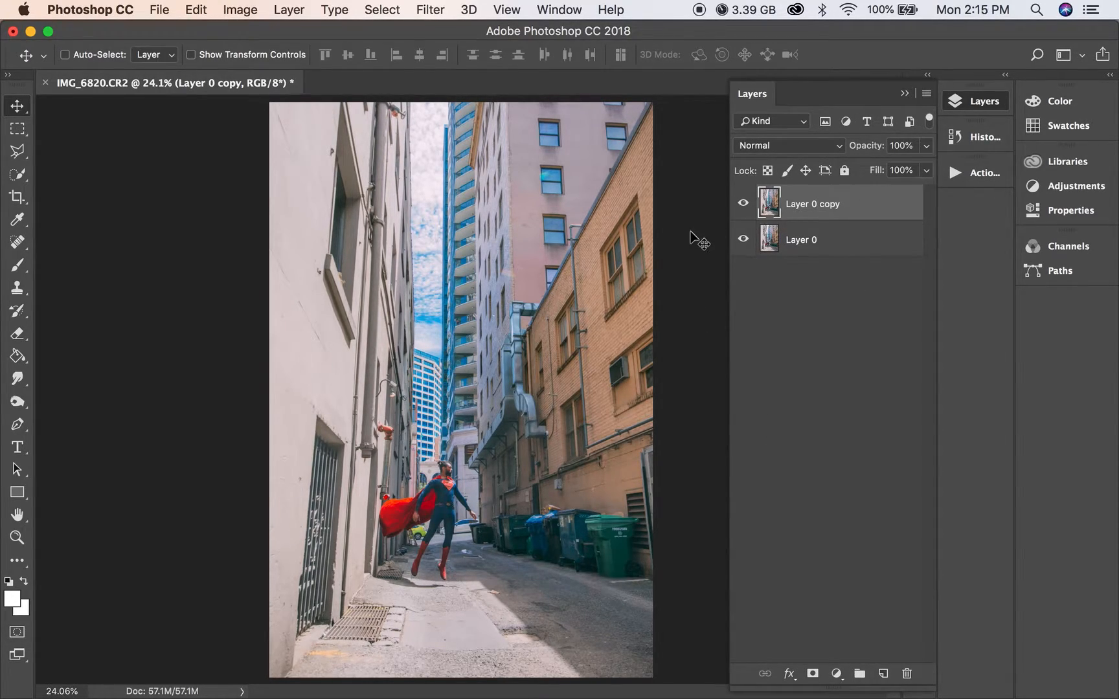
Flip the duplicated layer horizontally.
key(super+t)
right_click(549, 374)
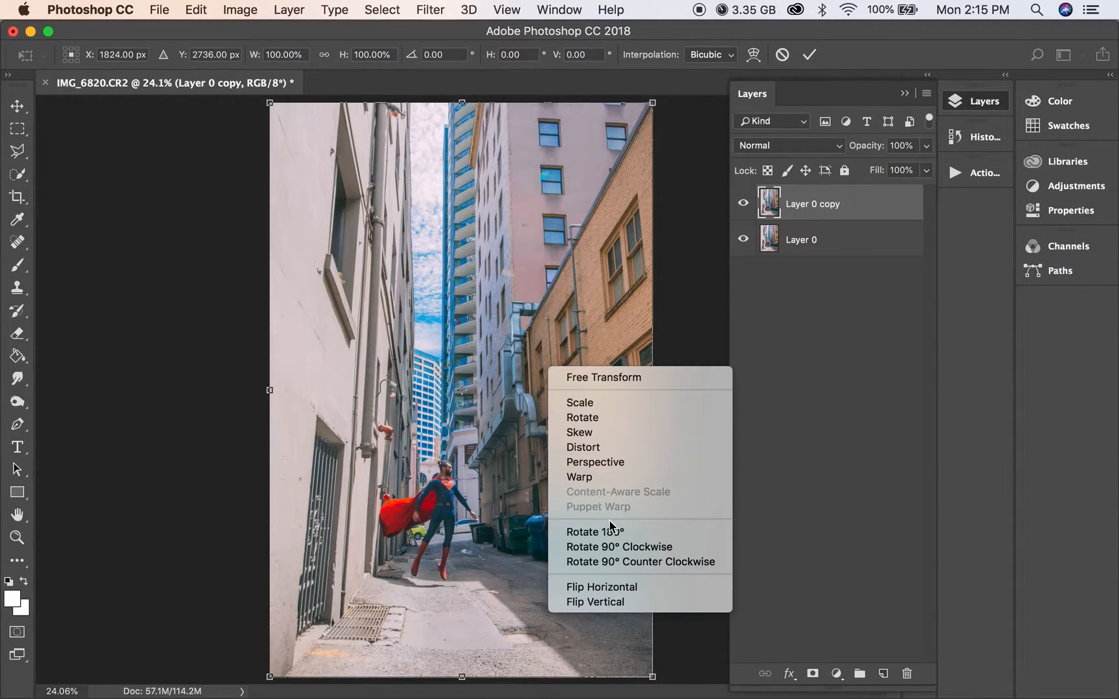
click(606, 586)
key(Return)
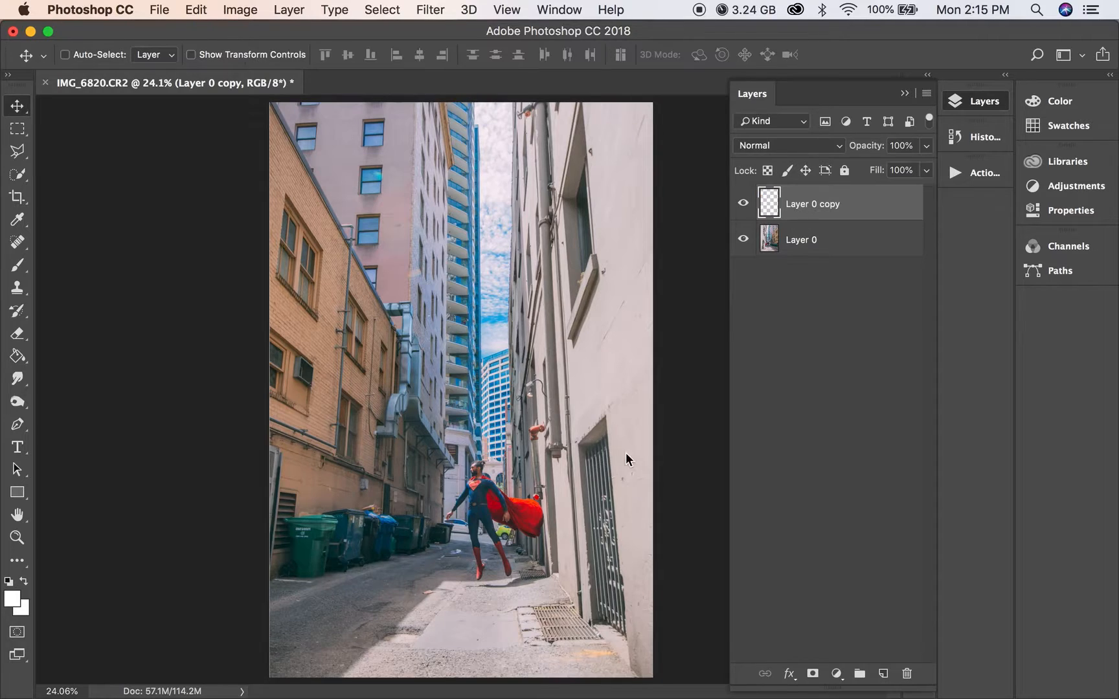
drag(618, 447, 595, 433)
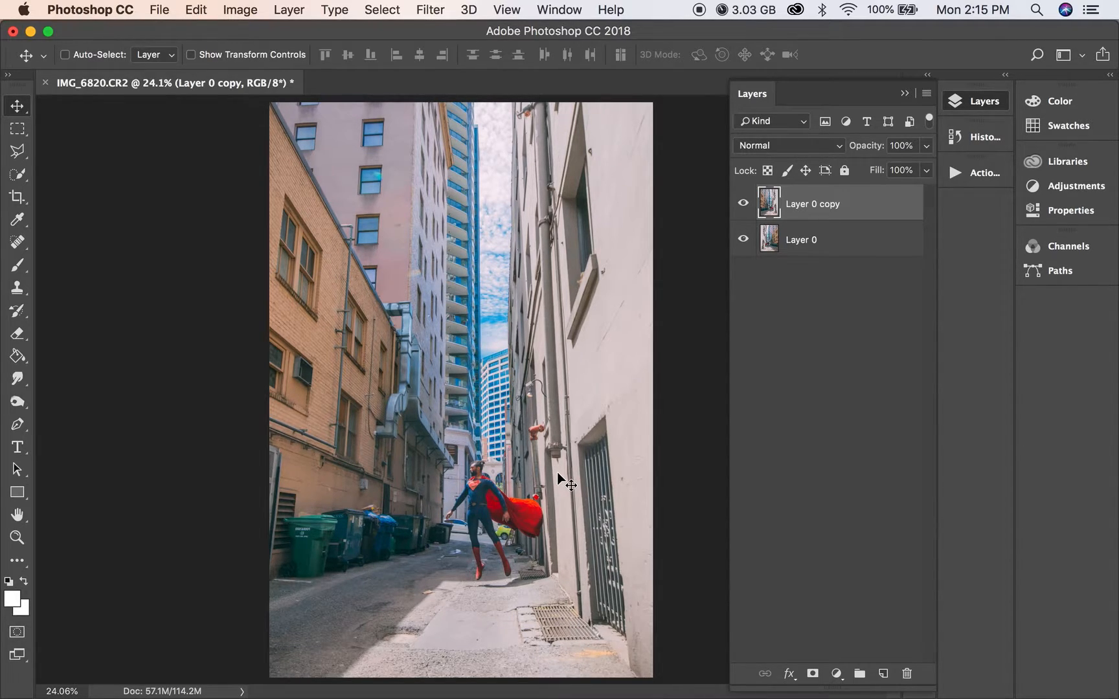
Rotate the flipped copy 90° clockwise and move it so its lower-left corner meets the canvas's lower-left corner.
scroll(557, 472, down, 3)
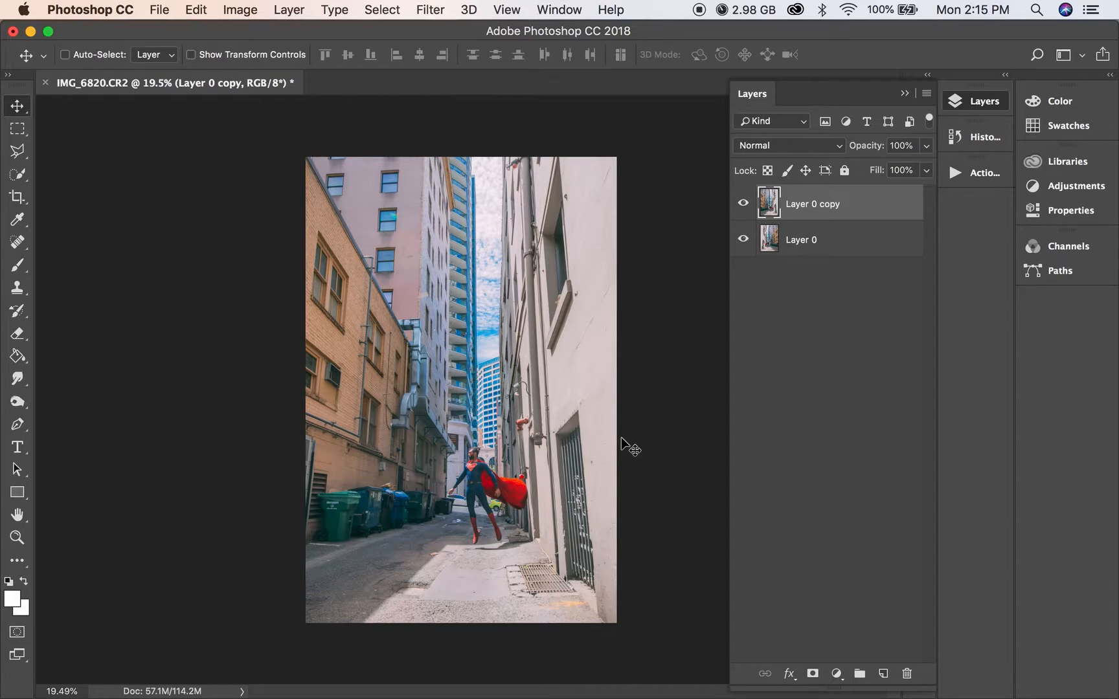
key(super+t)
right_click(594, 468)
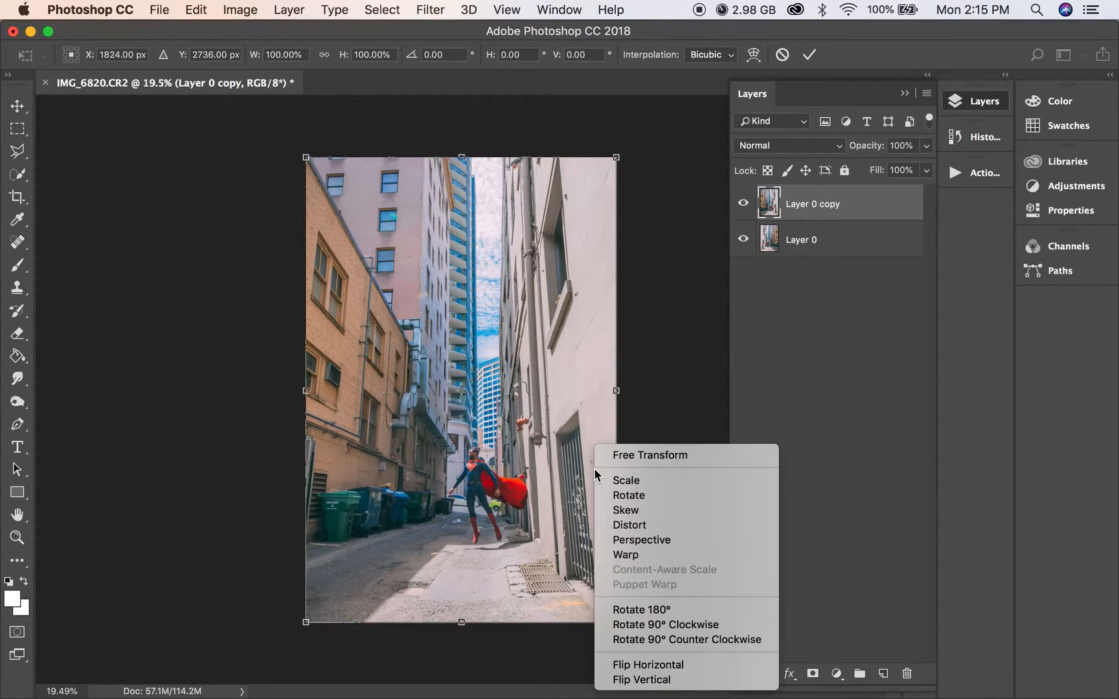
click(671, 626)
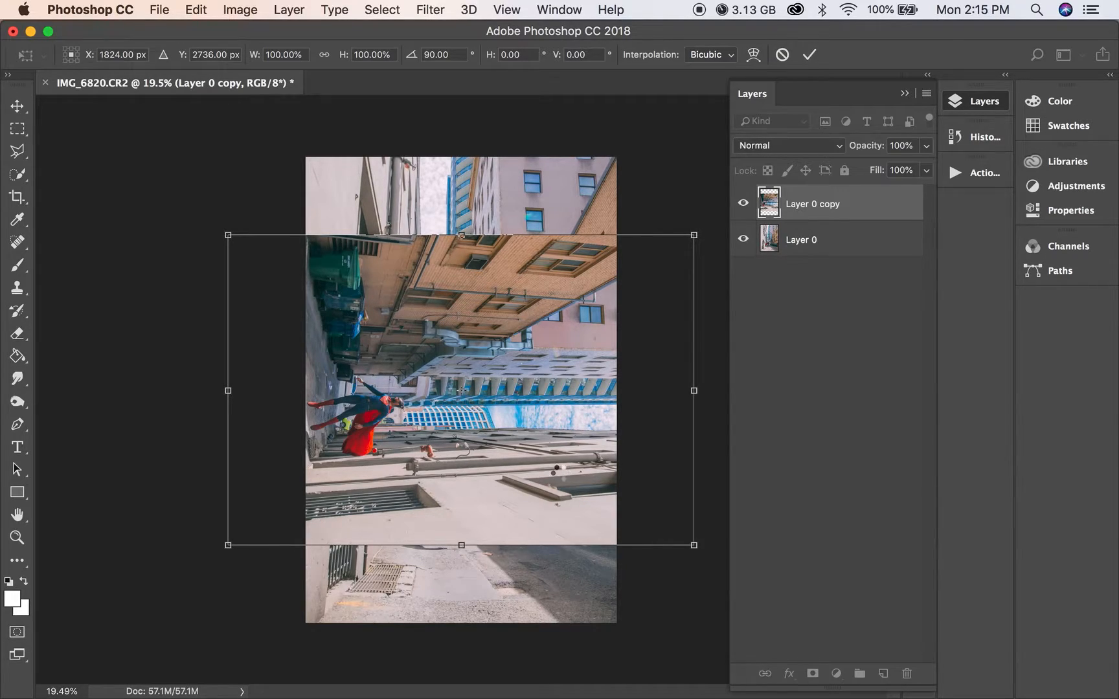
key(Return)
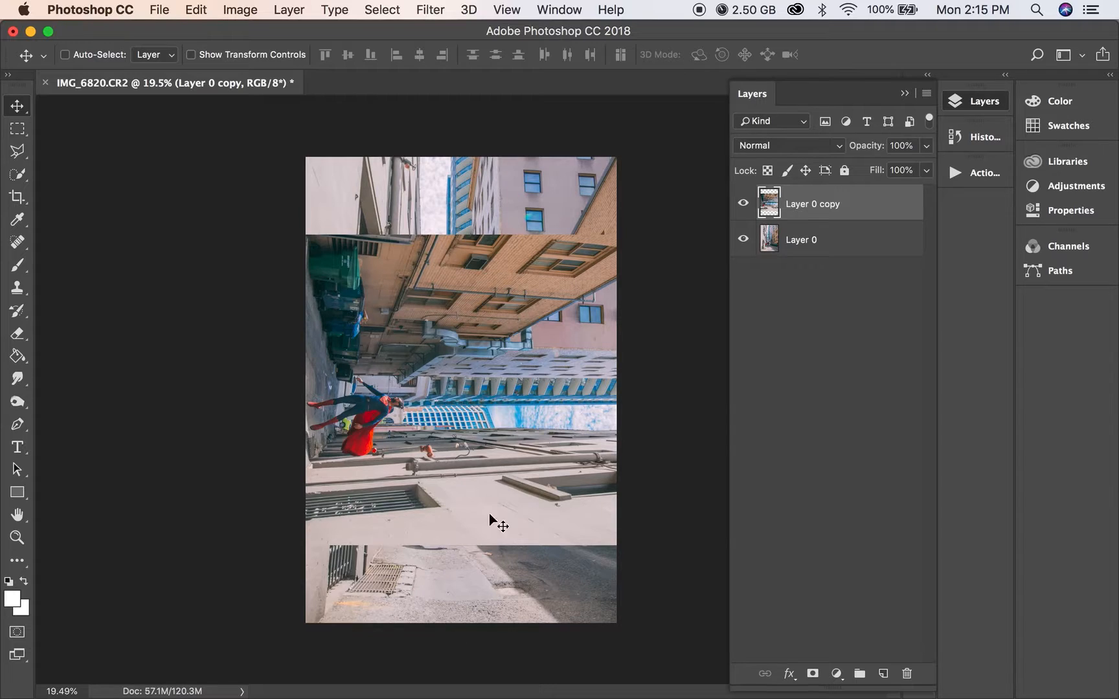
drag(469, 414, 549, 491)
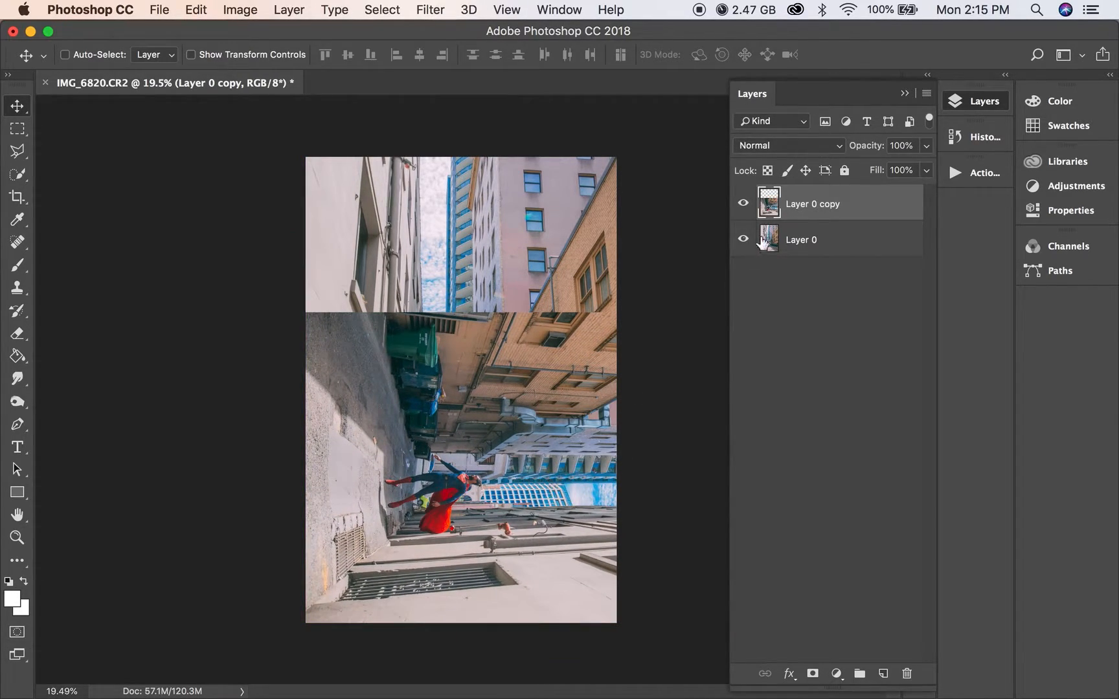
Hide Layer 0 and activate the Polygonal Lasso Tool for selecting on the rotated copy.
click(742, 240)
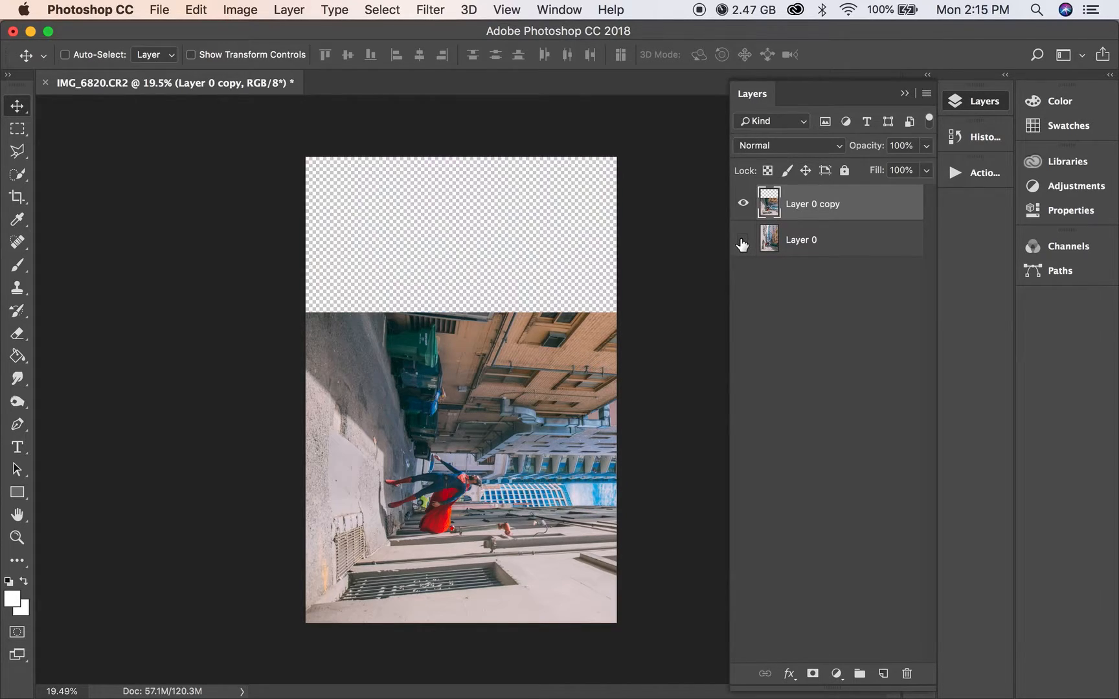
click(18, 152)
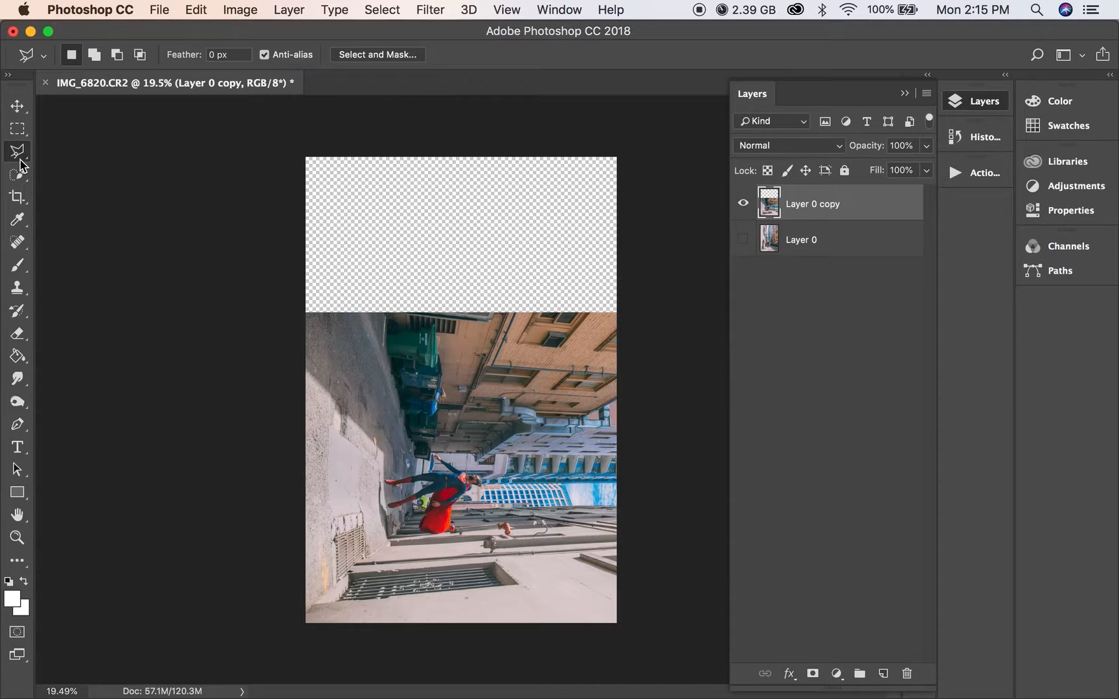
click(27, 159)
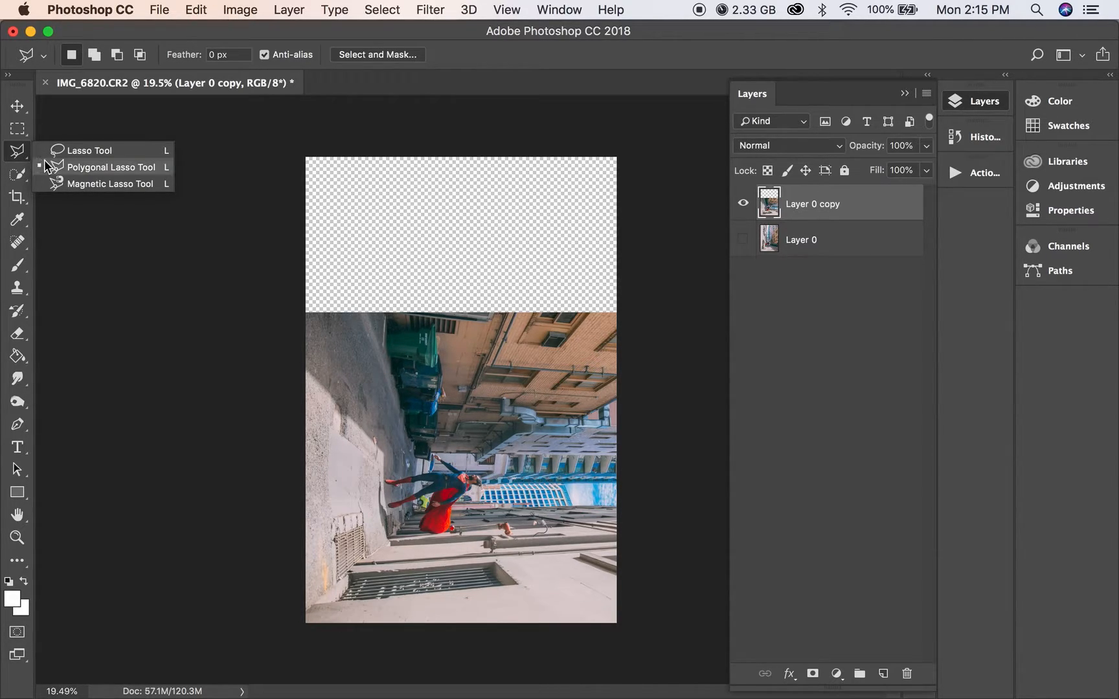
click(76, 168)
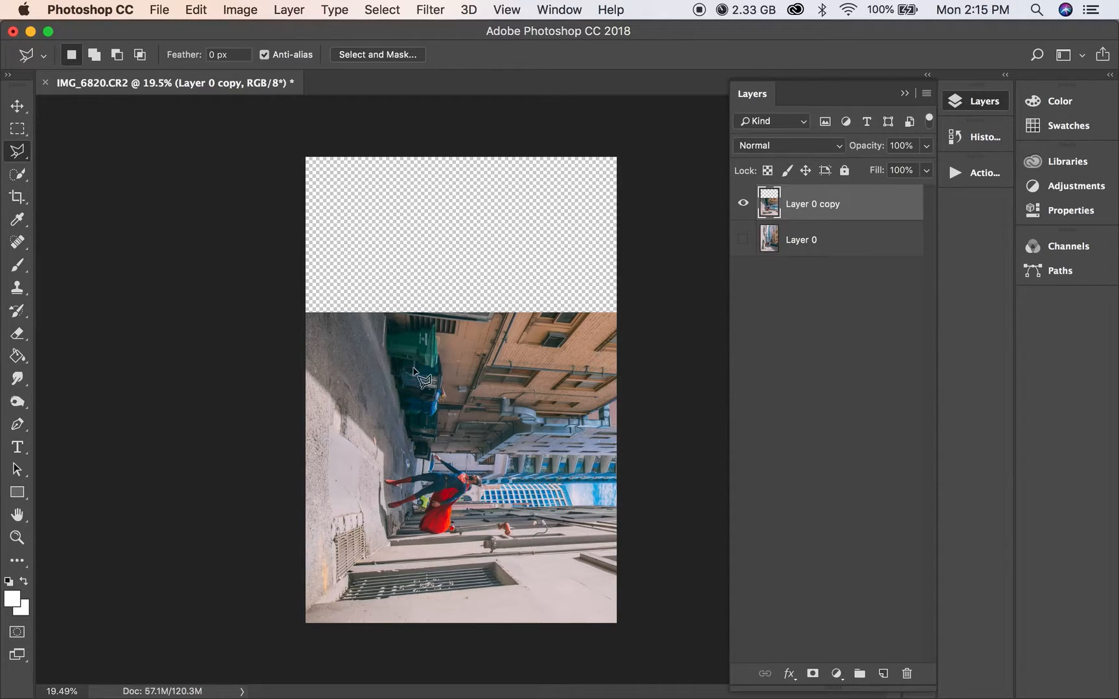
click(305, 625)
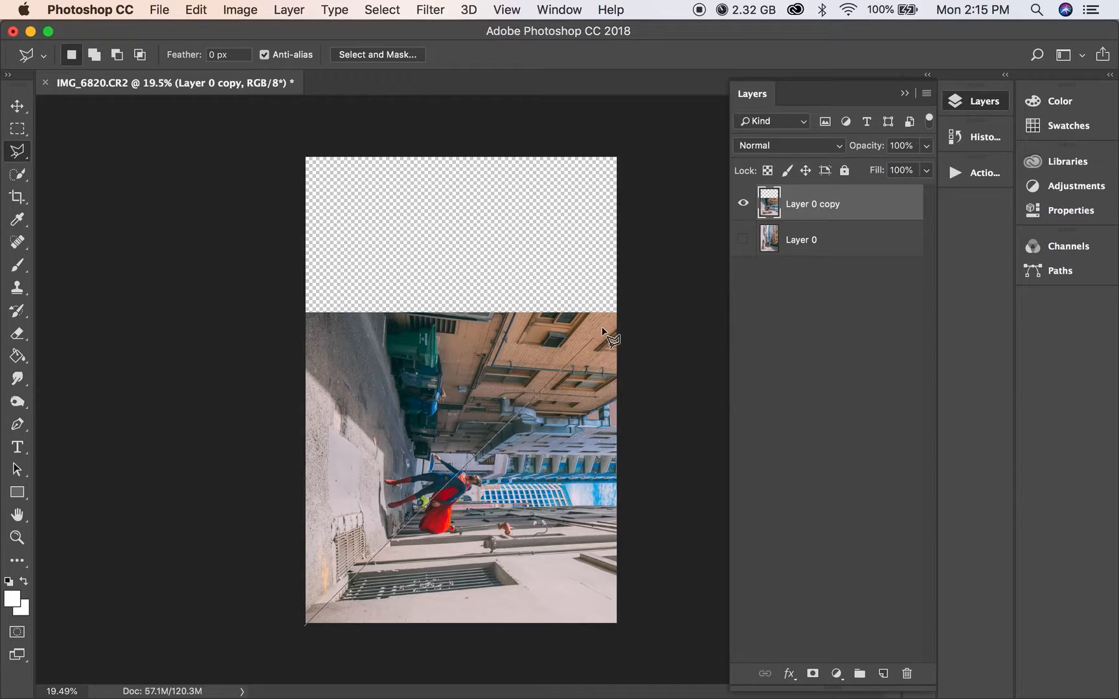
click(628, 312)
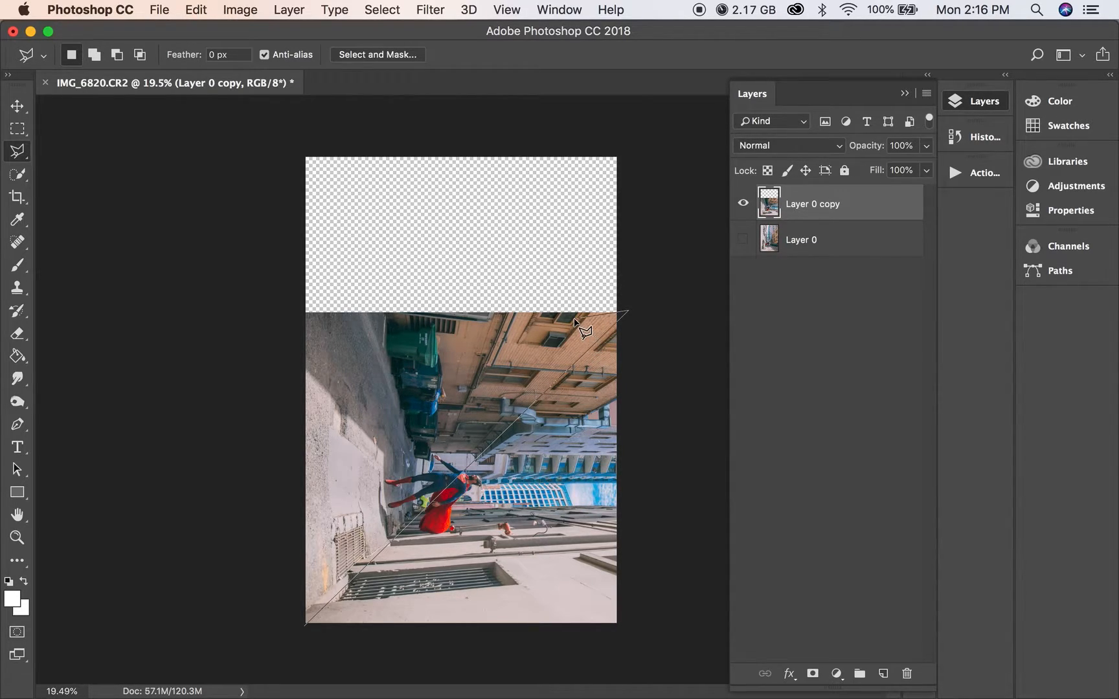
key(Escape)
Select the rotated copy's upper-left triangular half along its diagonal and turn the selection into a layer mask.
click(303, 625)
click(618, 310)
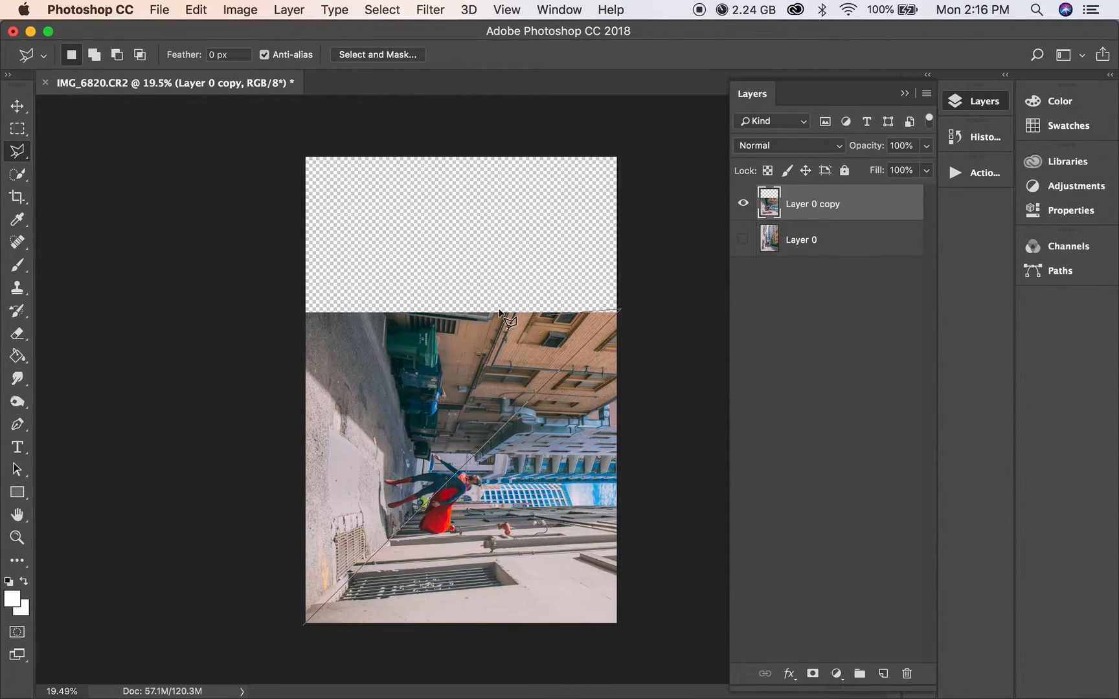
click(295, 310)
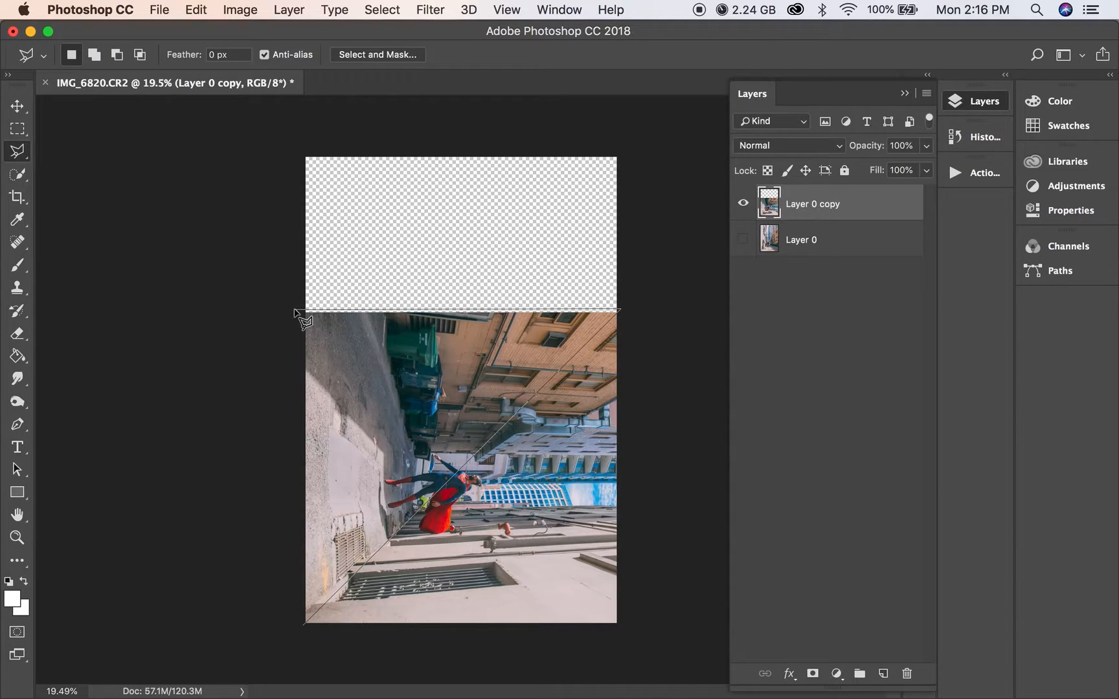
click(302, 626)
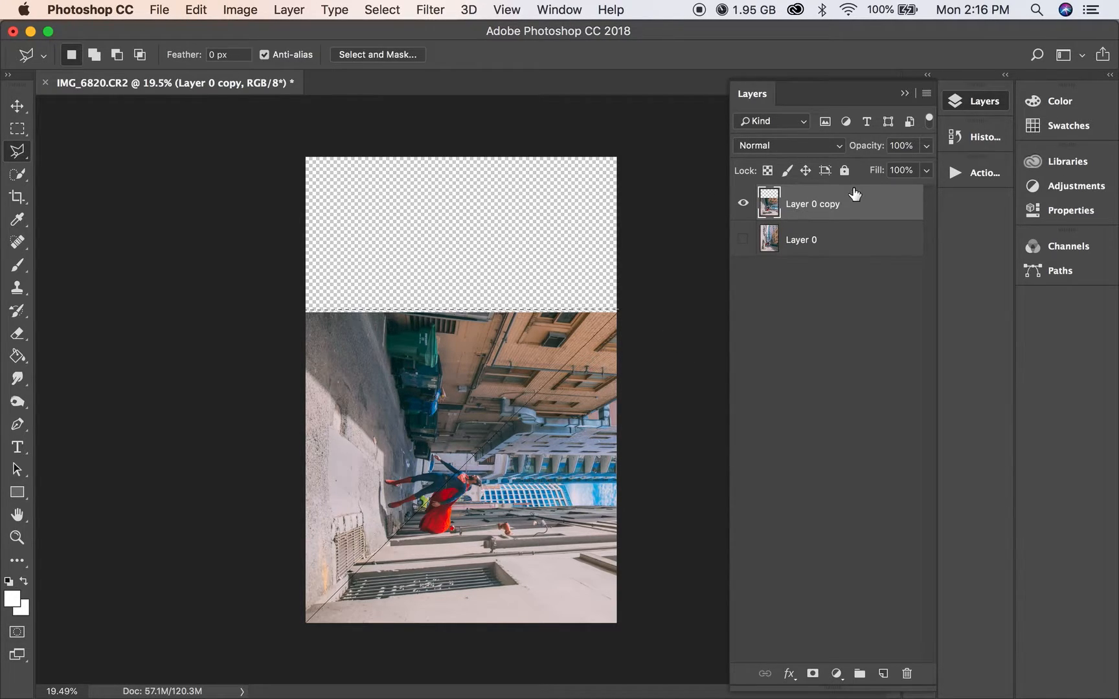
click(815, 673)
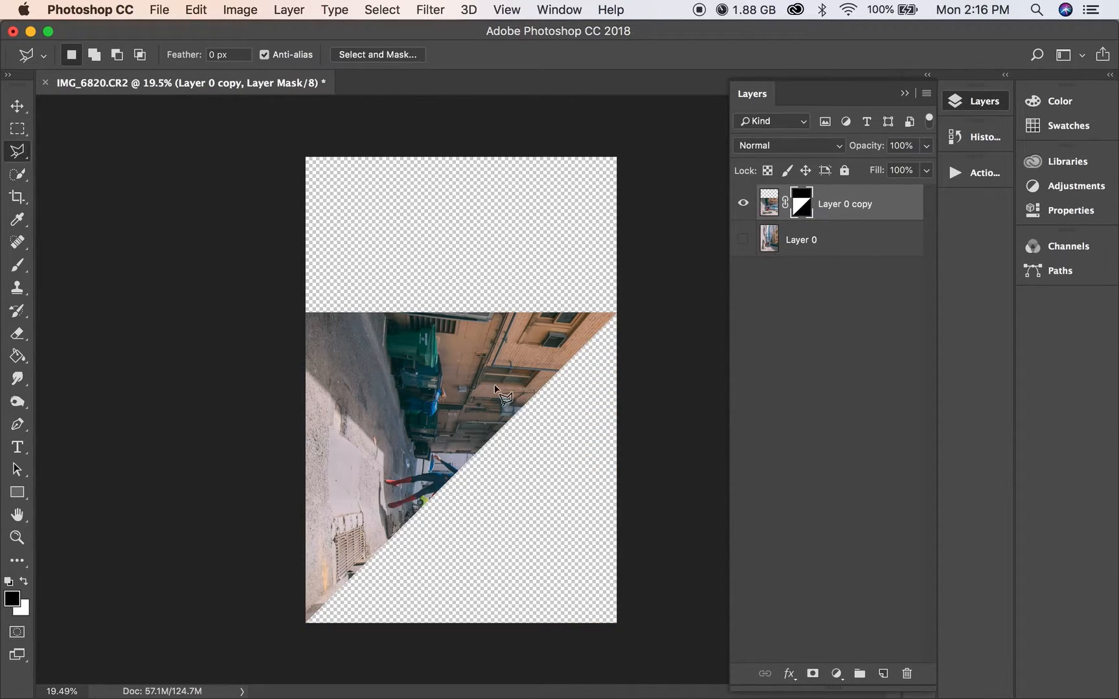
Compare the composite over Layer 0 with the copy's layer mask off and on, leaving the mask enabled and Layer 0 hidden.
click(743, 239)
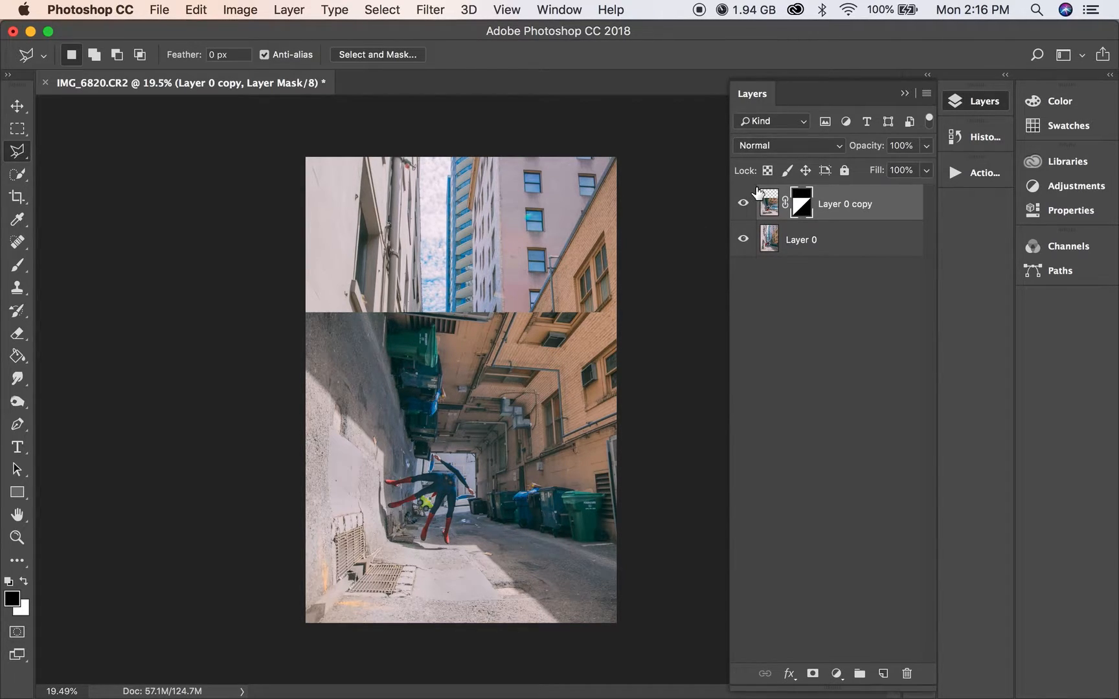
right_click(802, 206)
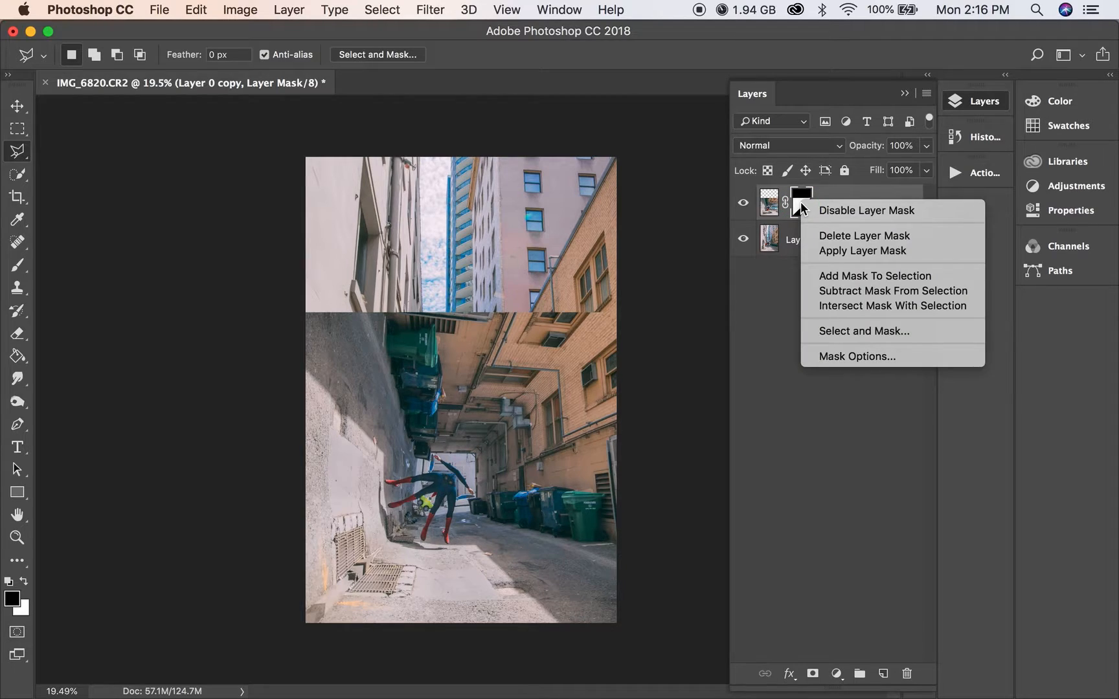
key(Escape)
shift+click(813, 212)
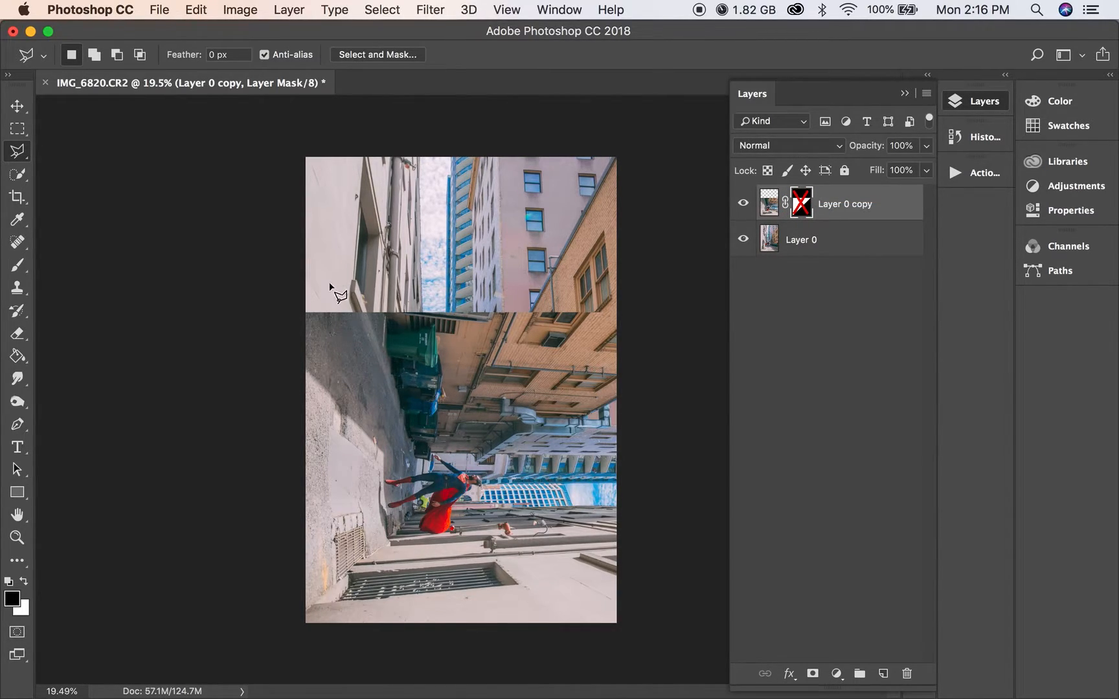
right_click(803, 217)
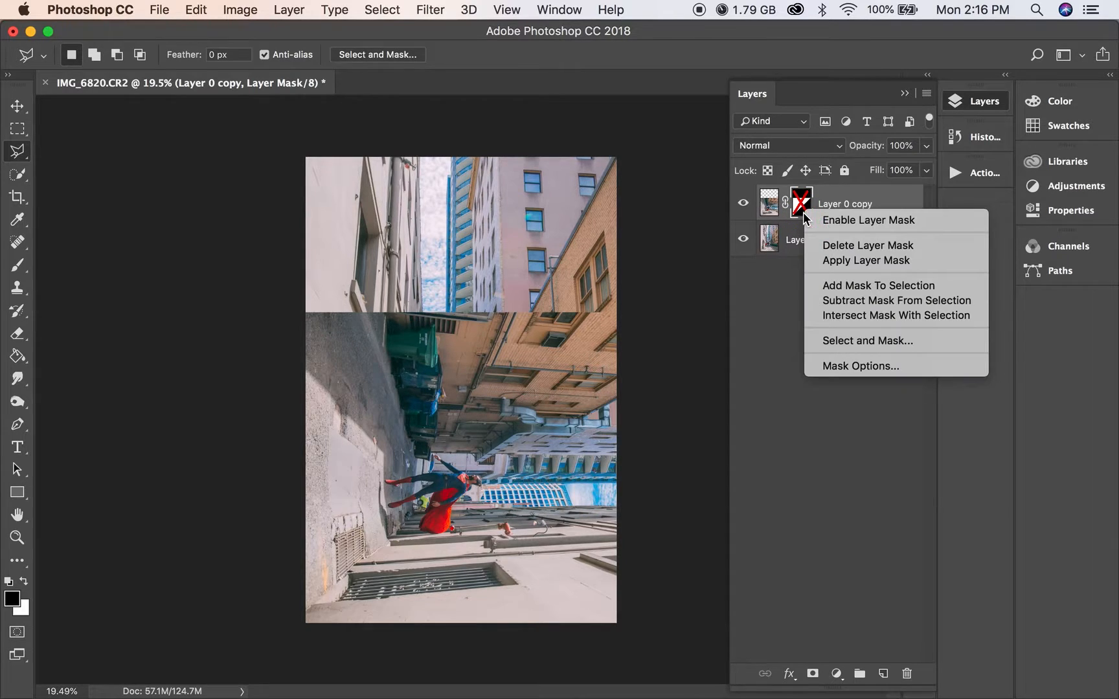
click(827, 223)
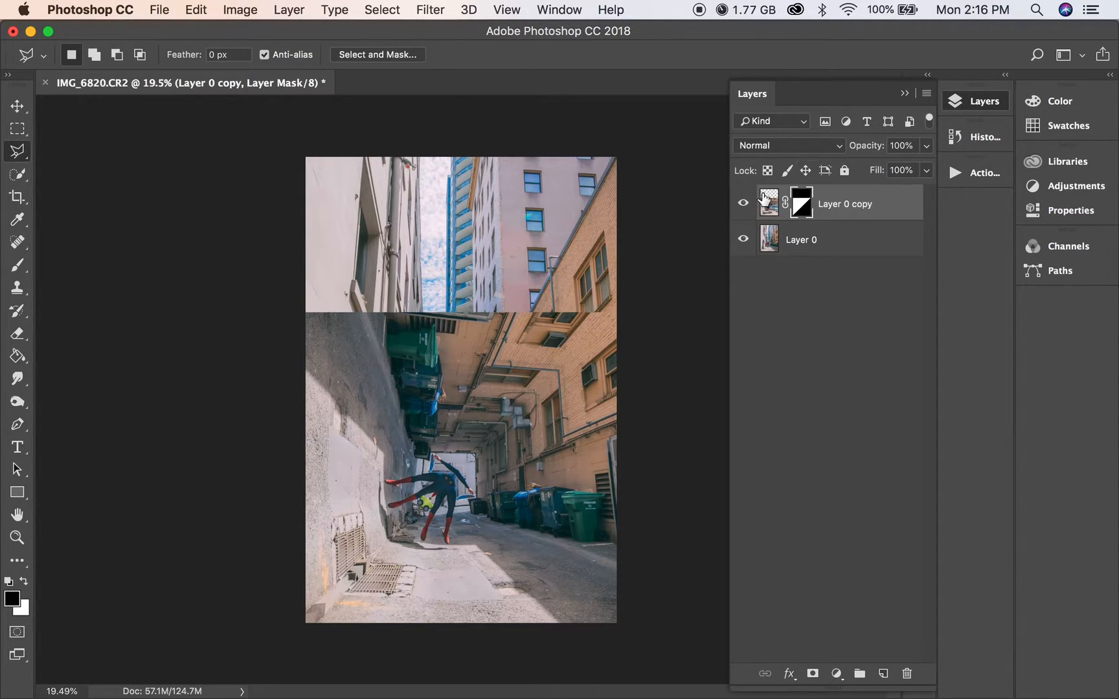
click(743, 239)
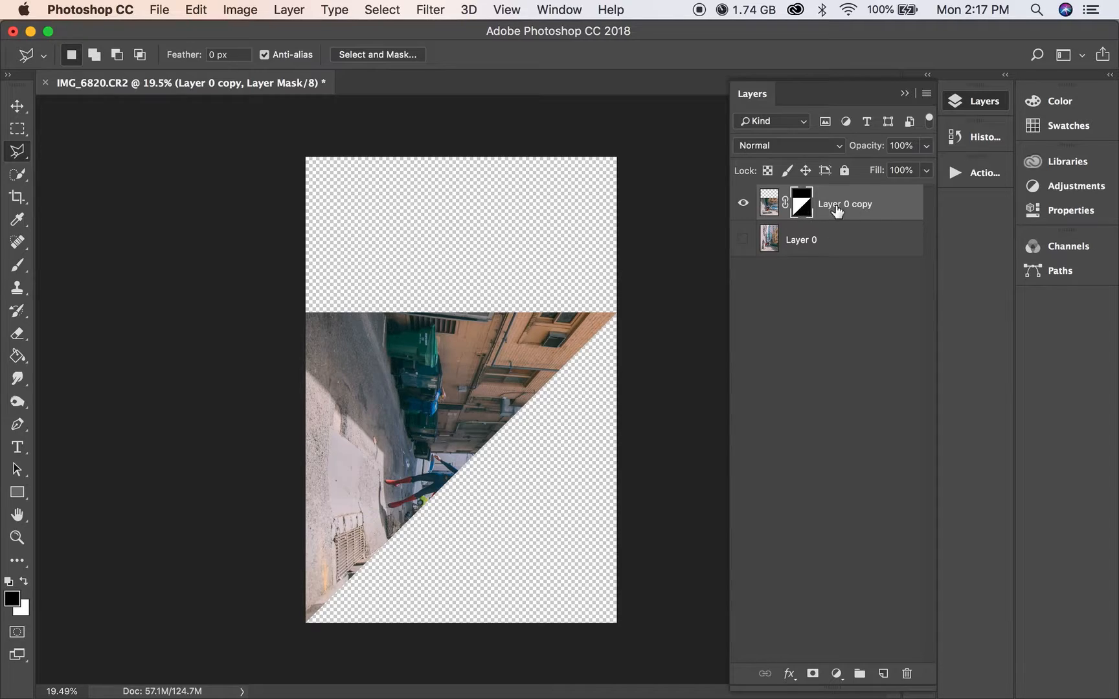
Invert the layer mask on Layer 0 copy.
click(1069, 219)
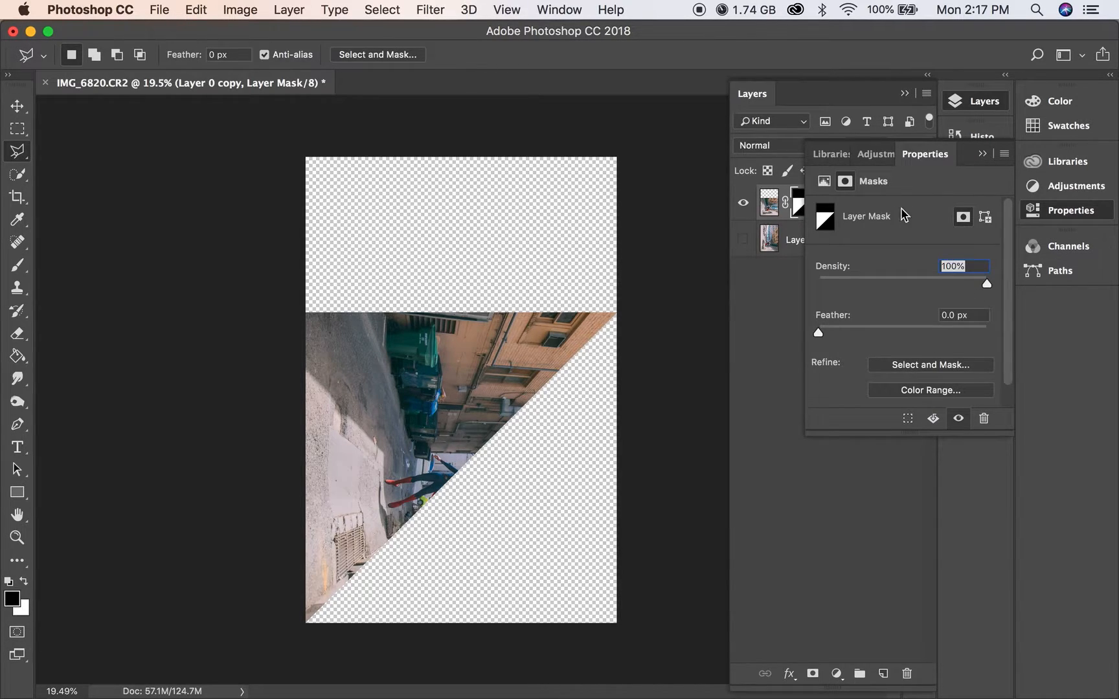
scroll(864, 272, down, 2)
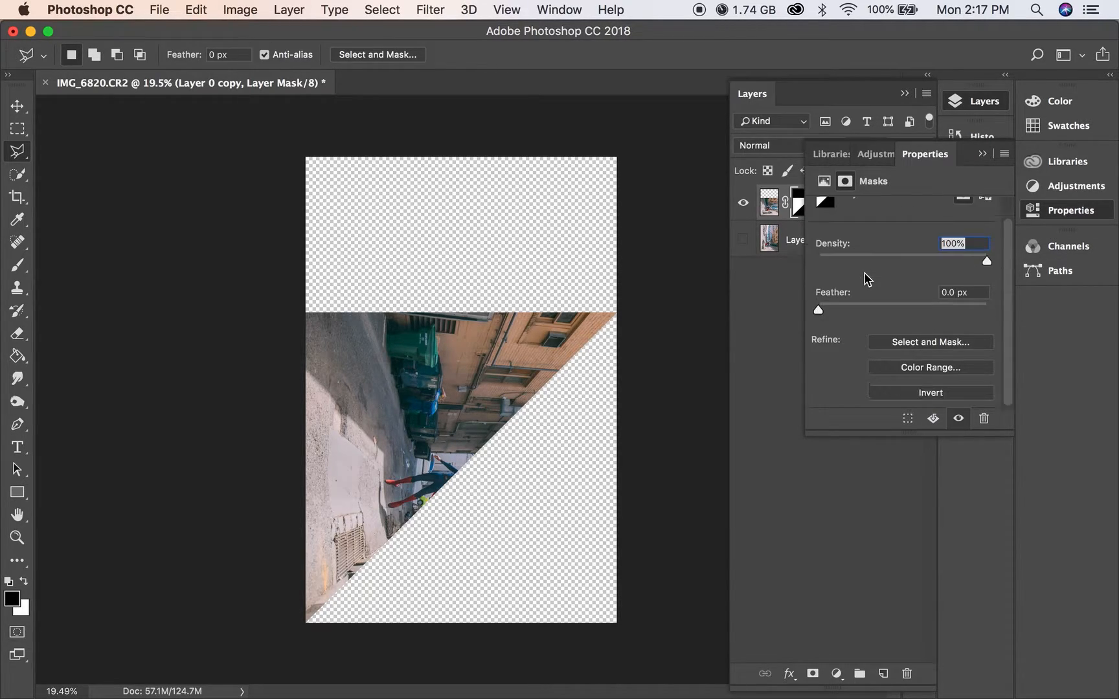
click(914, 395)
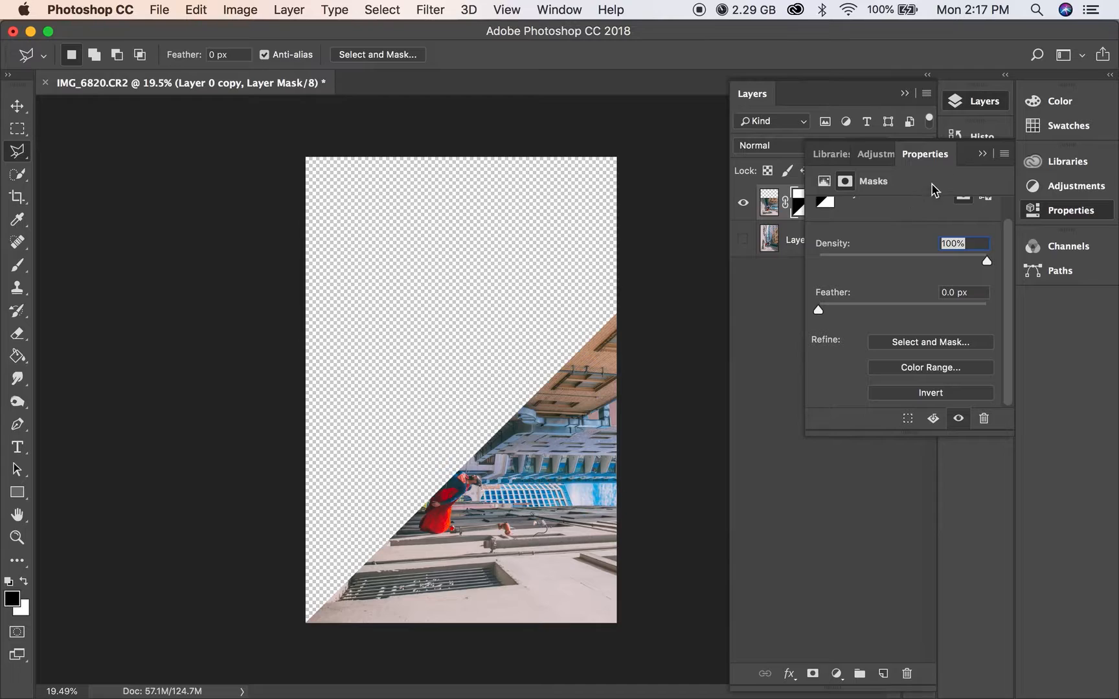
click(982, 154)
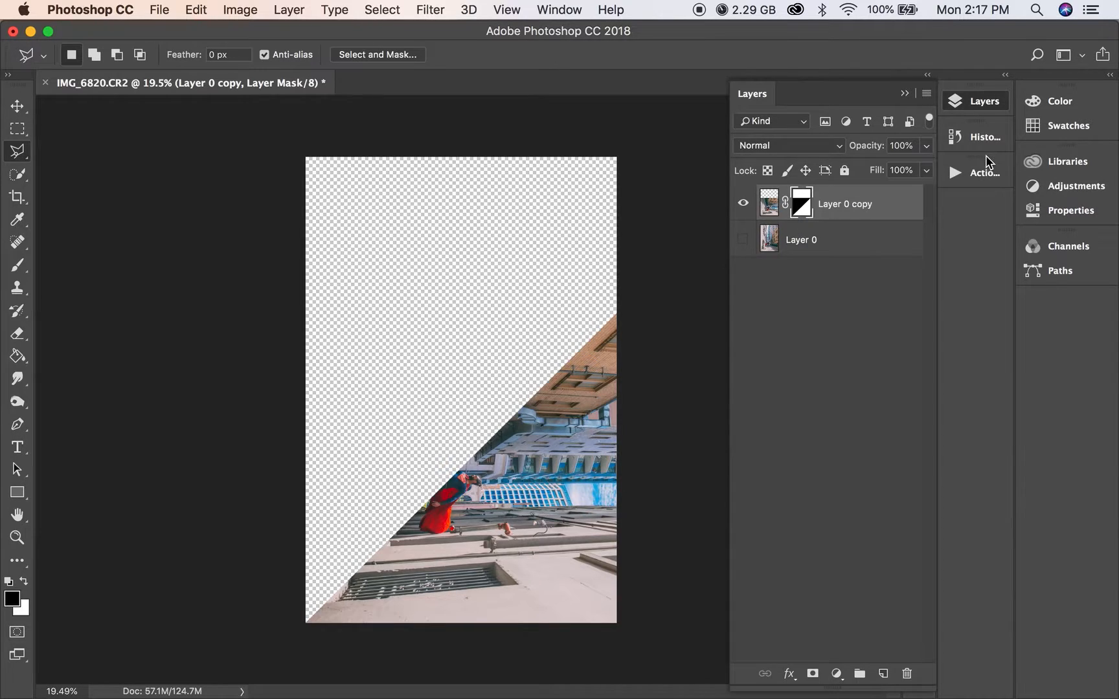
Unlink the mask from Layer 0 copy, shift only the mask to the right, and check the result against Layer 0.
click(785, 202)
click(786, 204)
key(v)
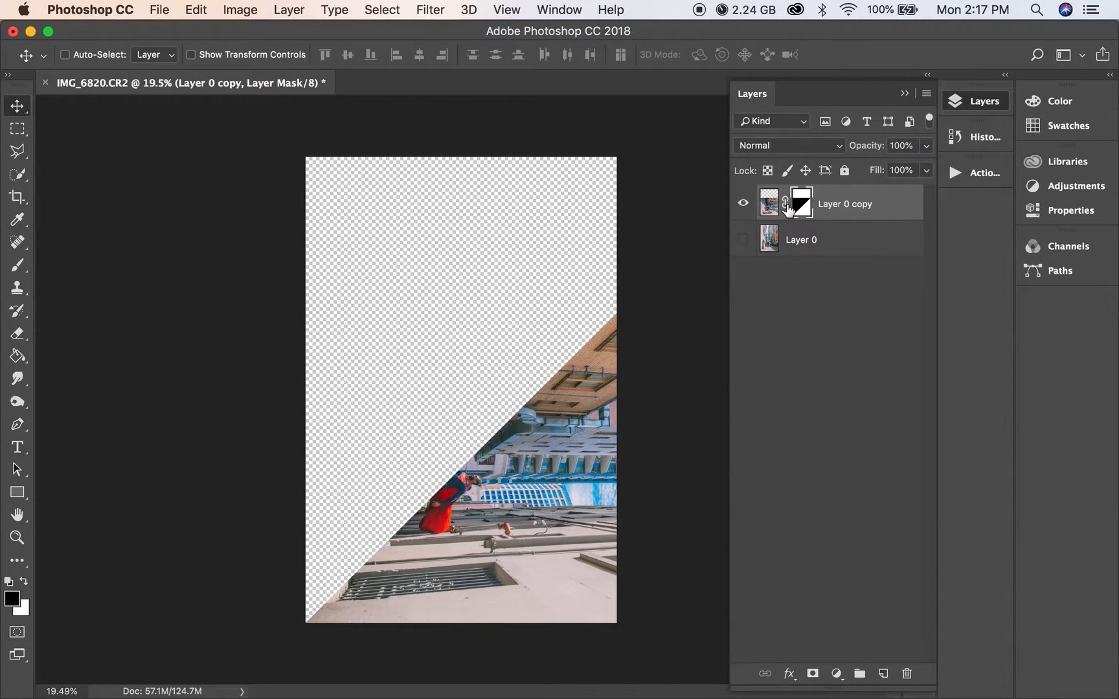
drag(442, 527, 525, 527)
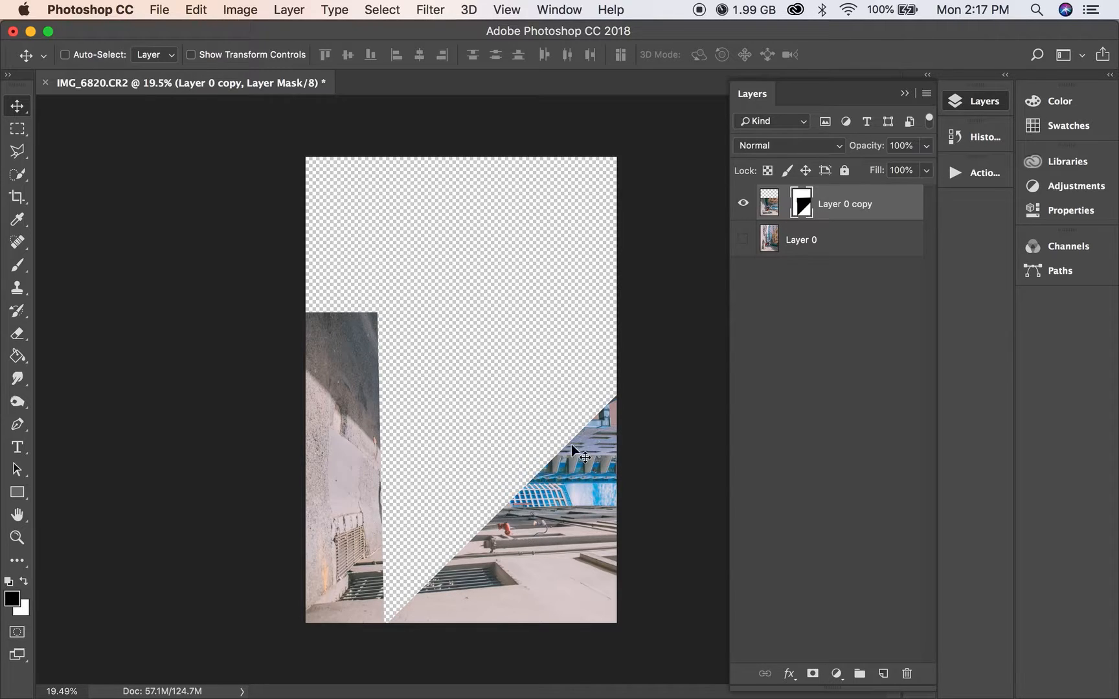
click(744, 239)
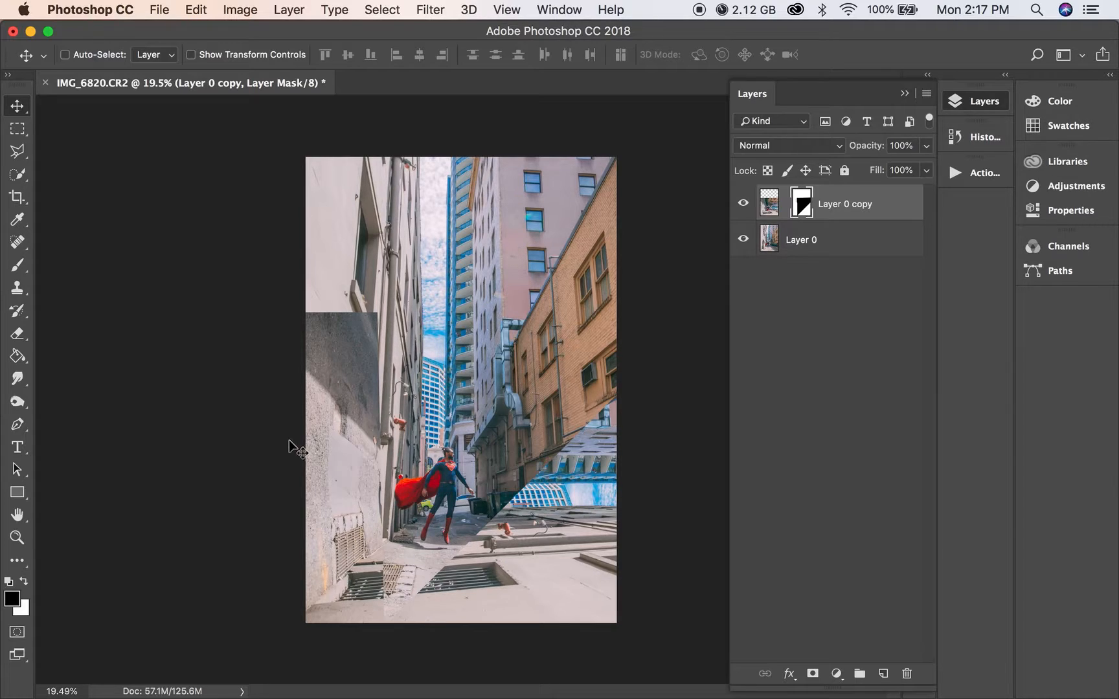
click(741, 241)
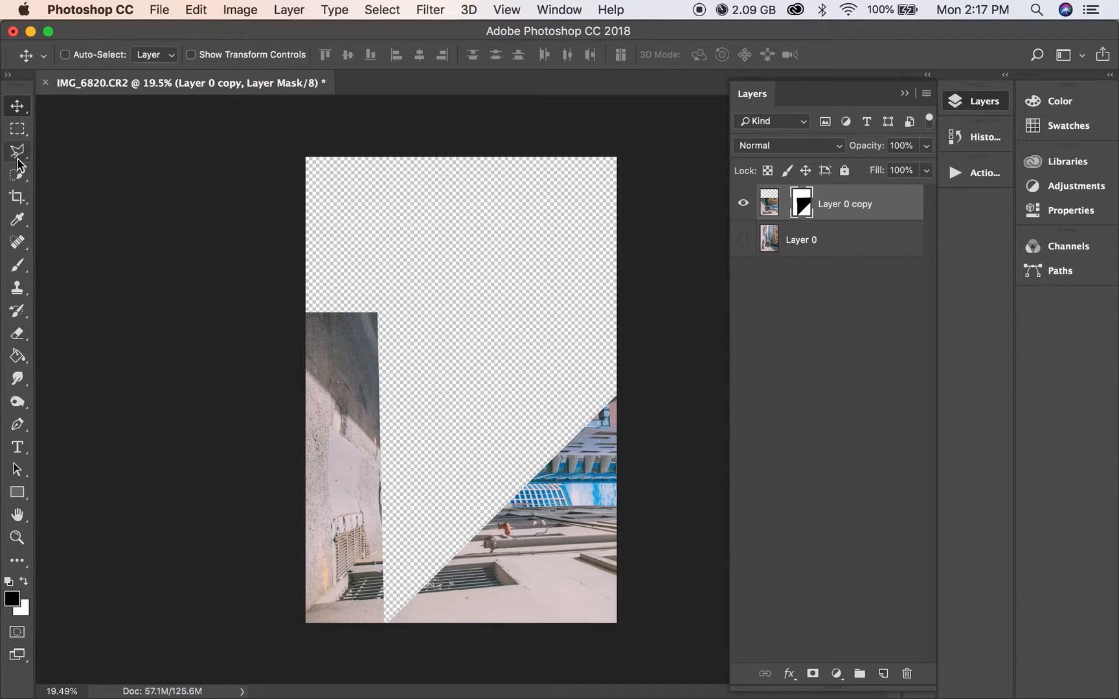
Fill the leftover strip along the left side of Layer 0 copy's mask with black, and show Layer 0 again.
click(20, 132)
drag(277, 295, 384, 694)
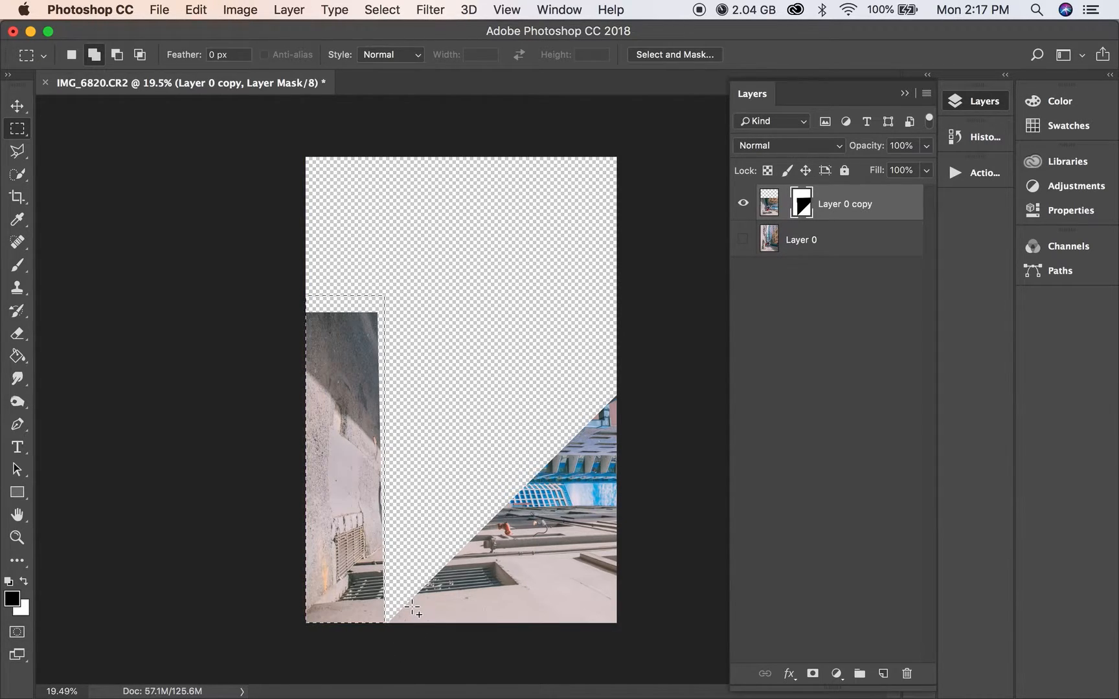
key(alt+BackSpace)
key(shift)
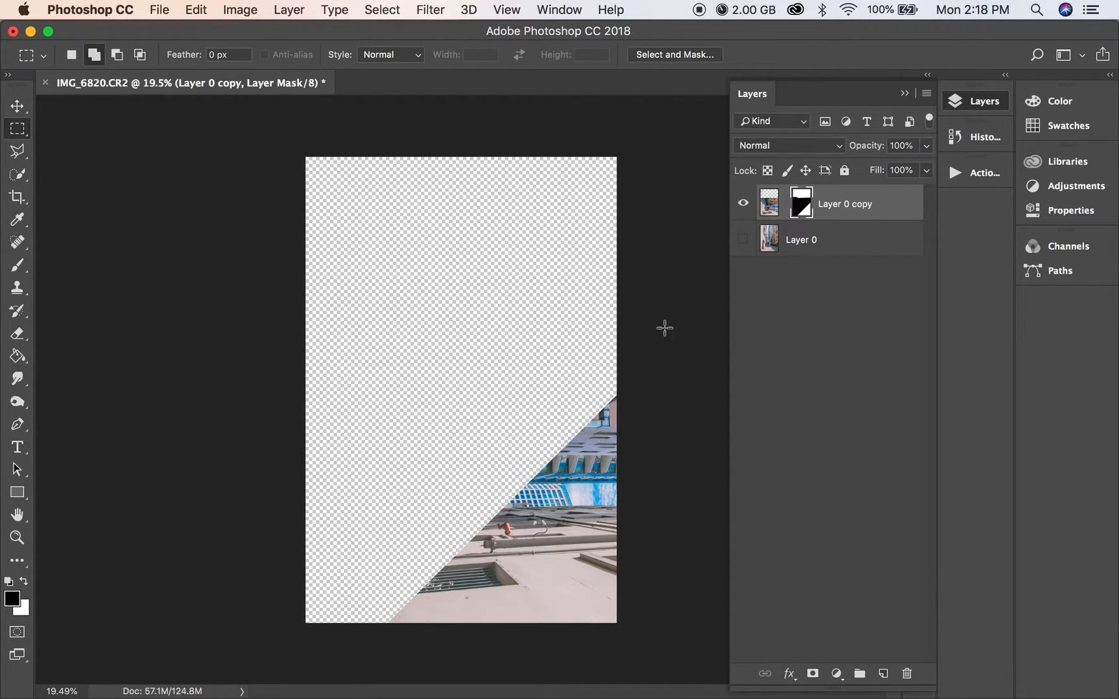
click(743, 239)
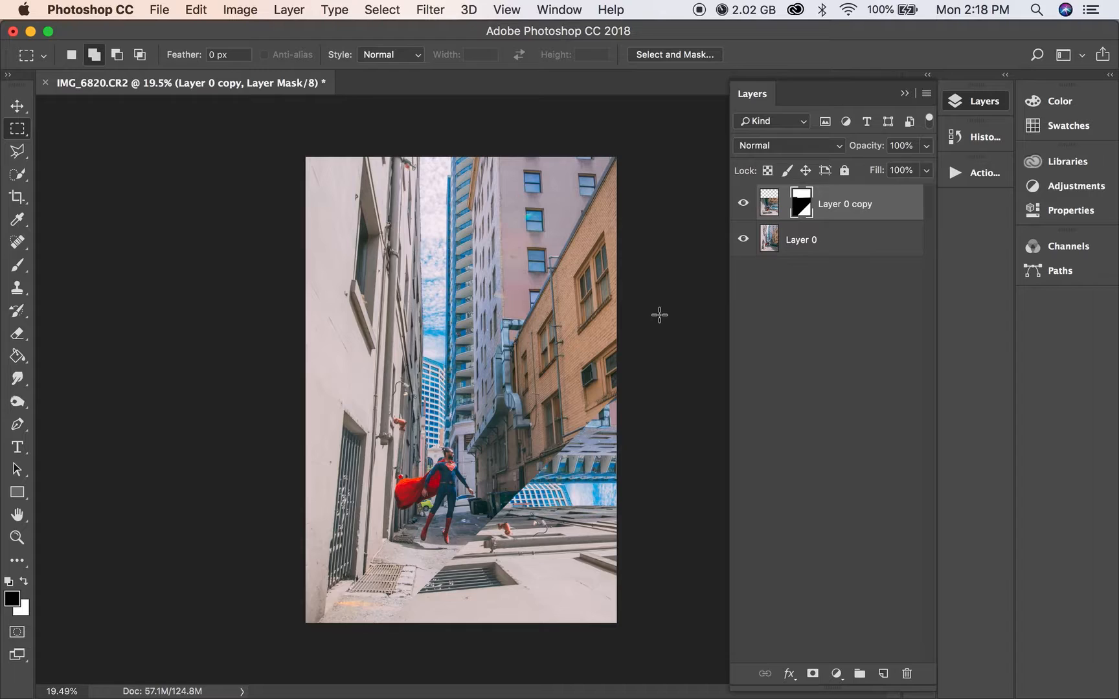
Move only Layer 0 copy's image down and right within its mask, and compare the composite by toggling each layer's visibility.
click(15, 114)
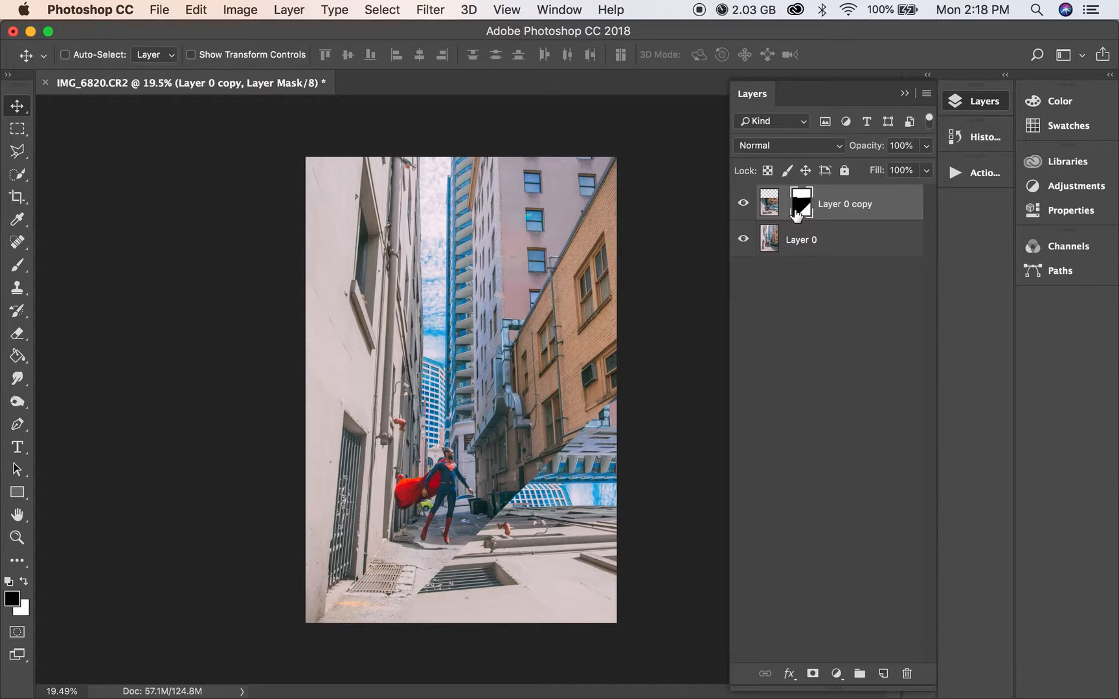
click(768, 202)
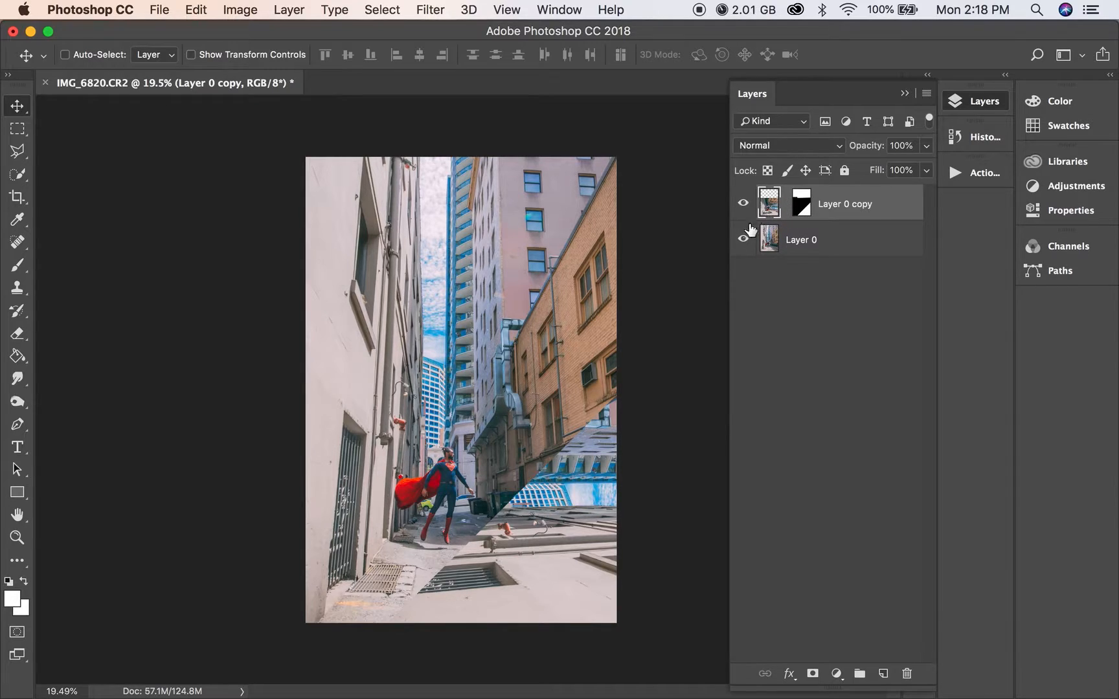
drag(426, 569, 553, 631)
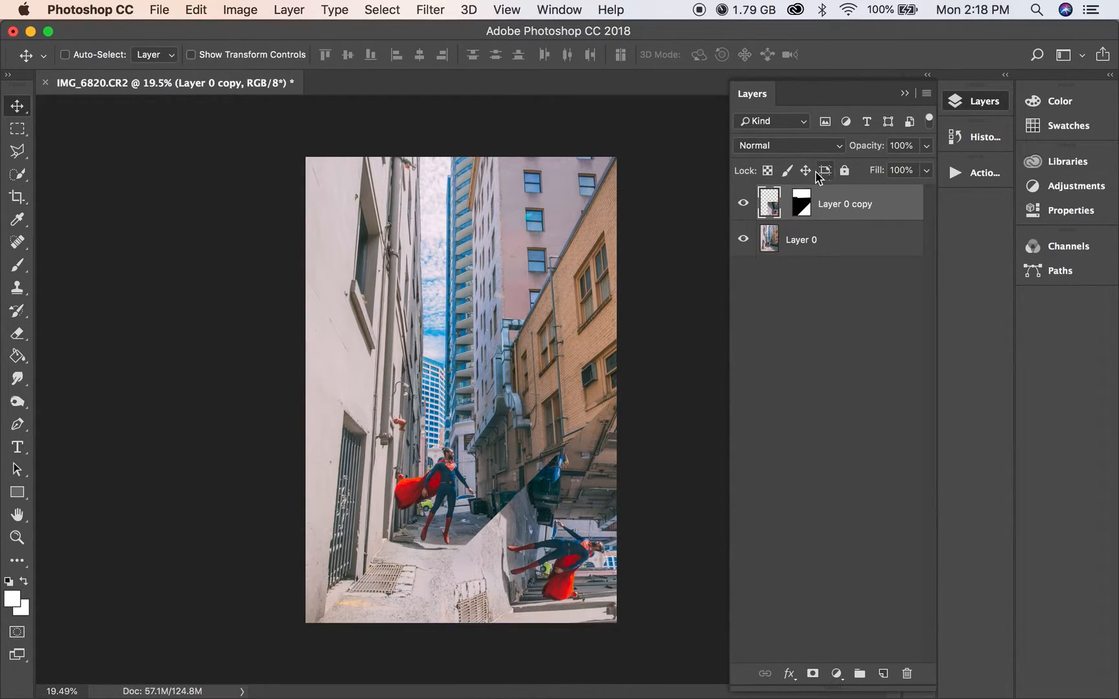
click(745, 205)
click(744, 204)
click(744, 244)
click(744, 245)
Shift Layer 0 copy's mask slightly left on its own, and move the copy's image left within the mask.
click(802, 203)
key(b)
drag(575, 466, 542, 479)
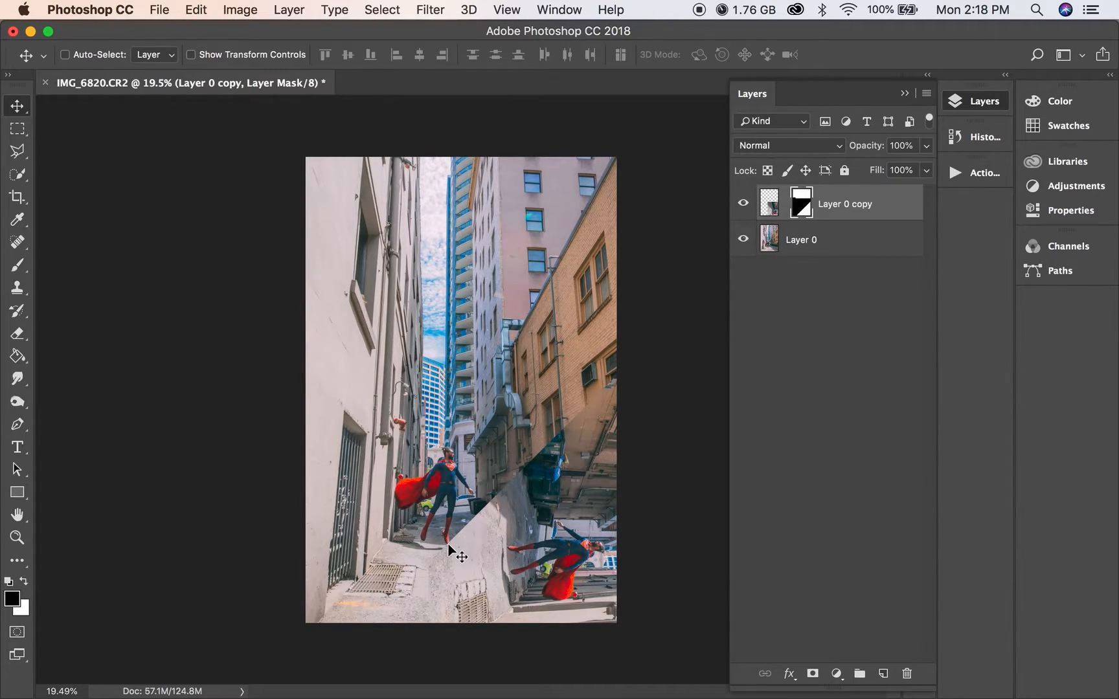
click(769, 201)
drag(565, 565, 511, 555)
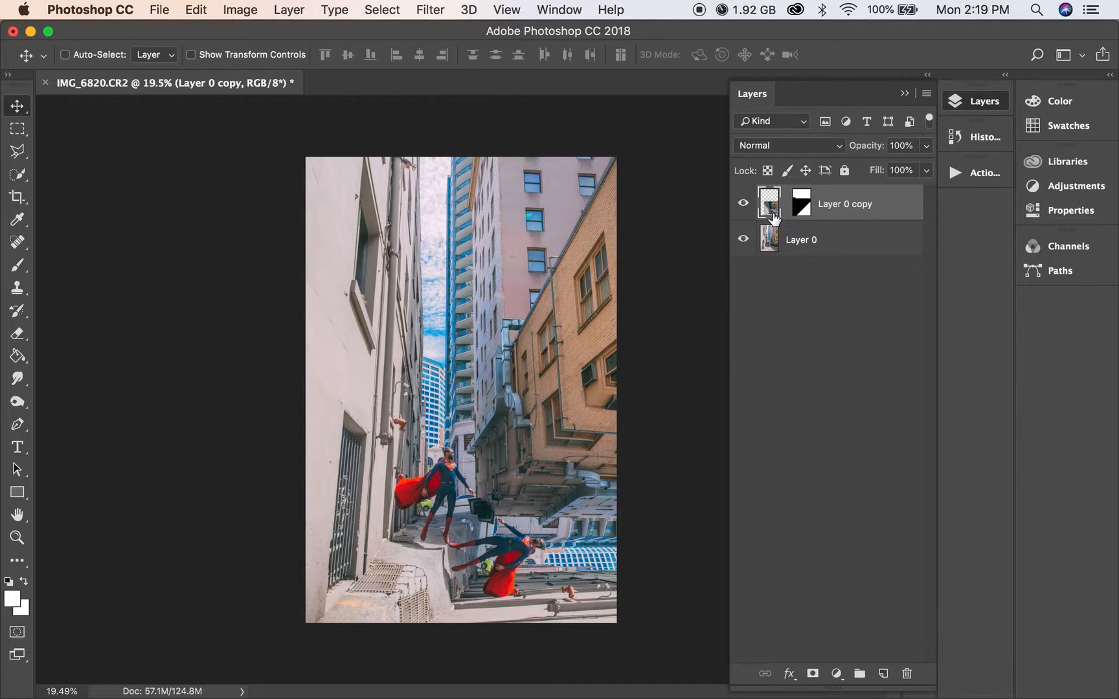
Try flipping Layer 0 copy's image horizontally within its mask, and flip it back.
key(super+t)
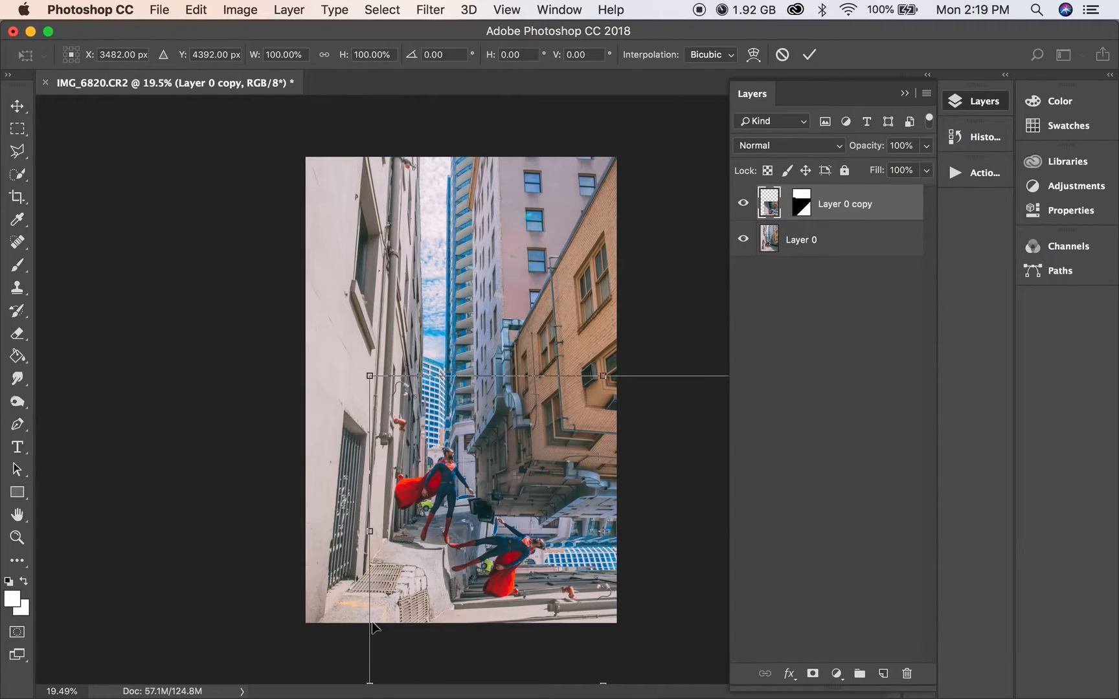
right_click(524, 567)
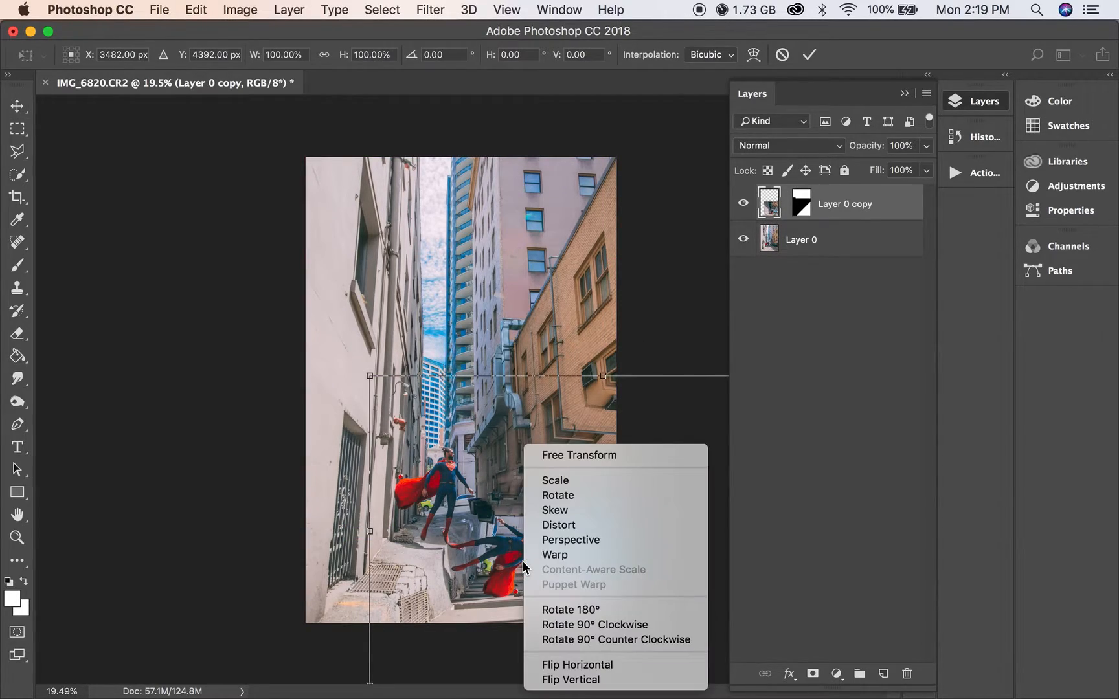
click(586, 665)
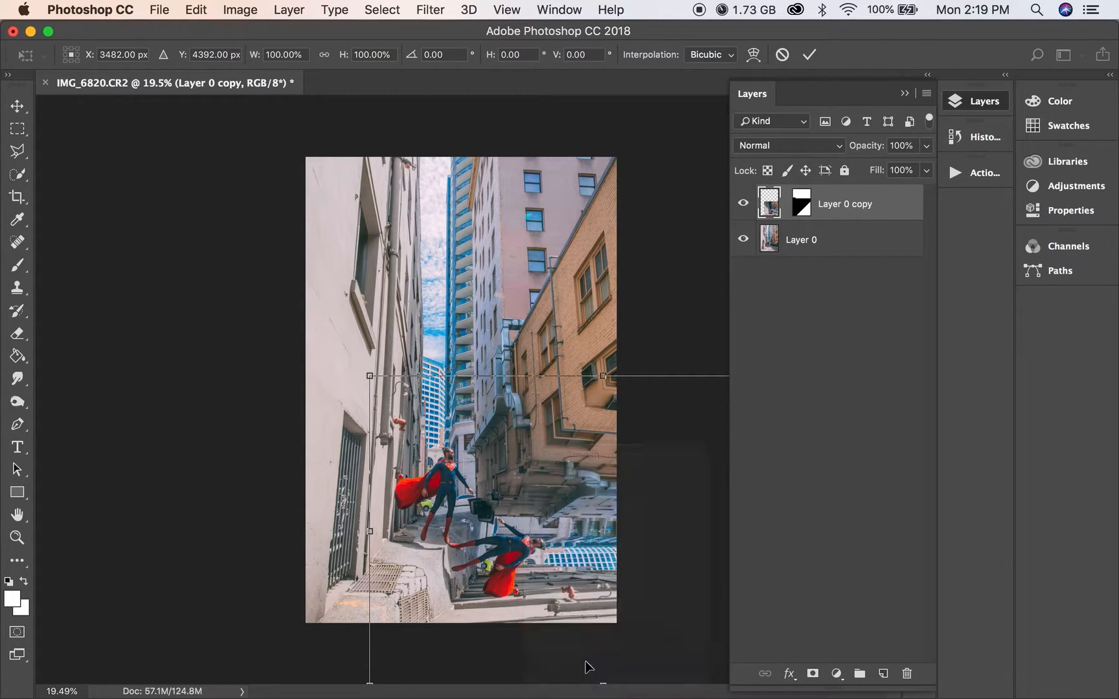
right_click(568, 537)
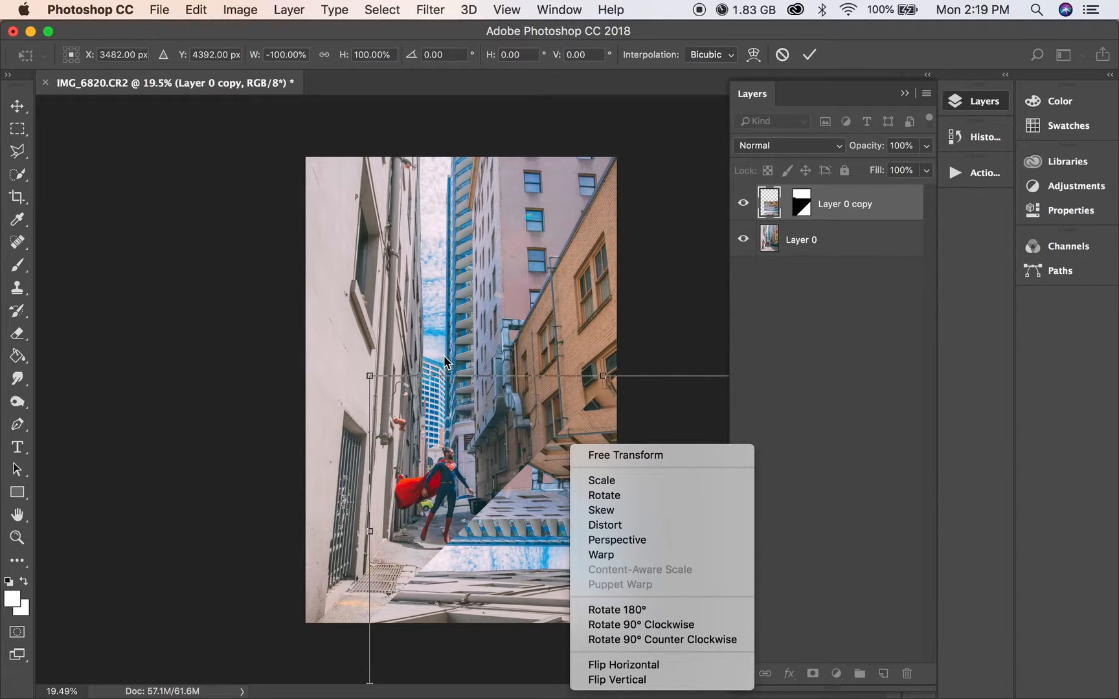
click(669, 665)
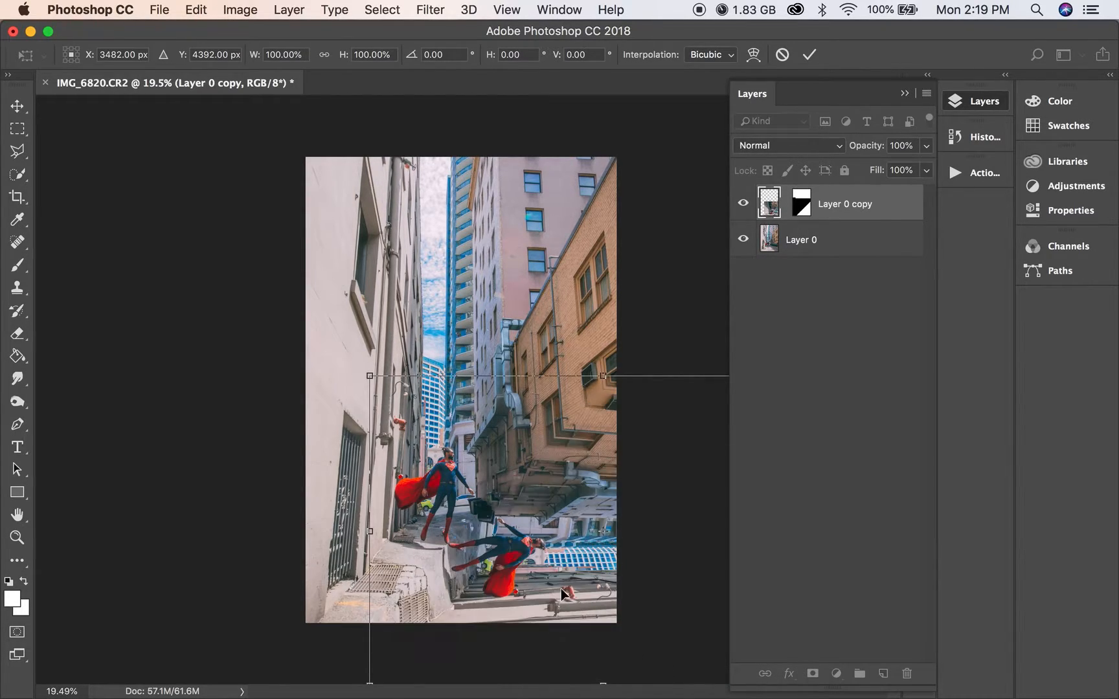
key(Return)
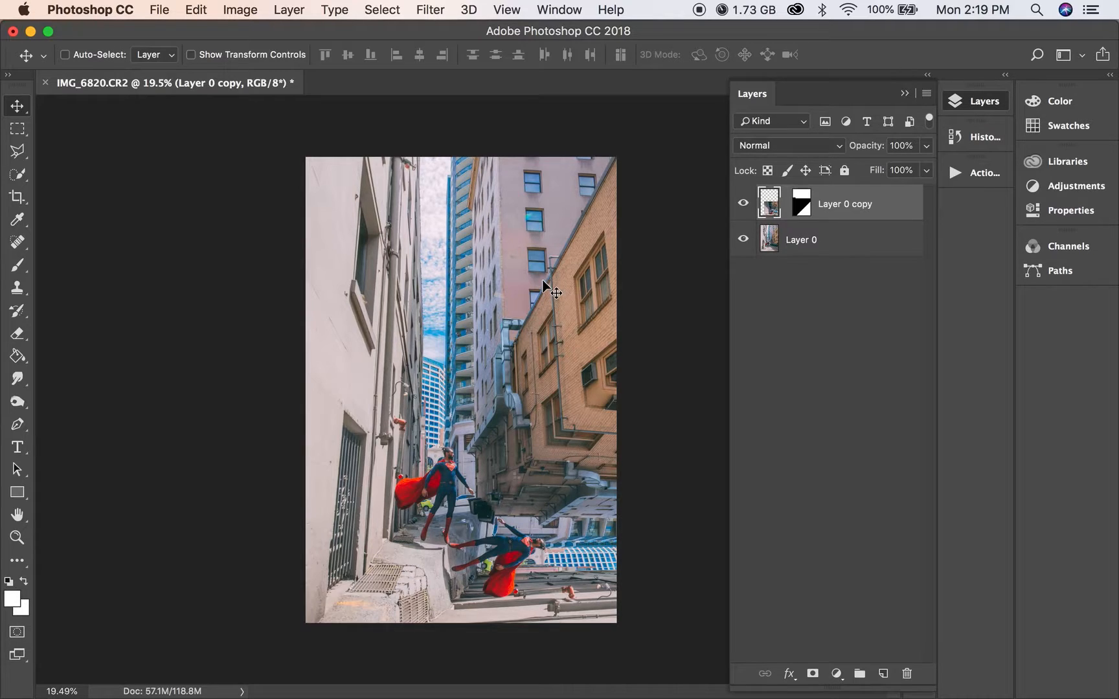
Hide Layer 0 copy, duplicate Layer 0, and flip the duplicate horizontally.
click(744, 204)
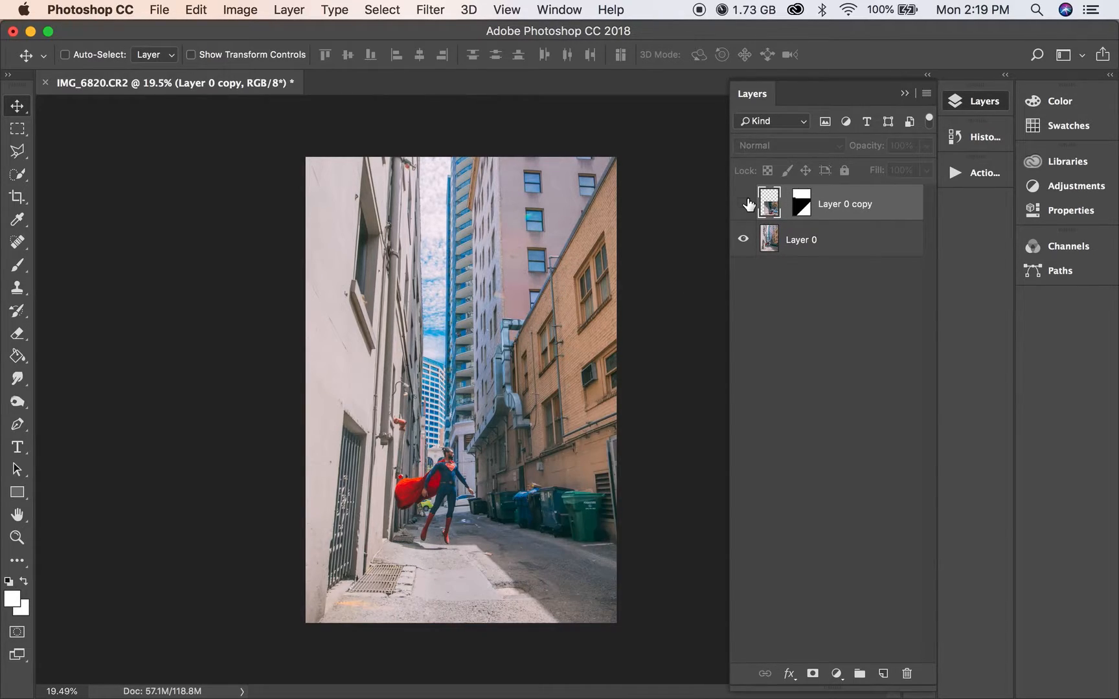
drag(779, 240, 882, 671)
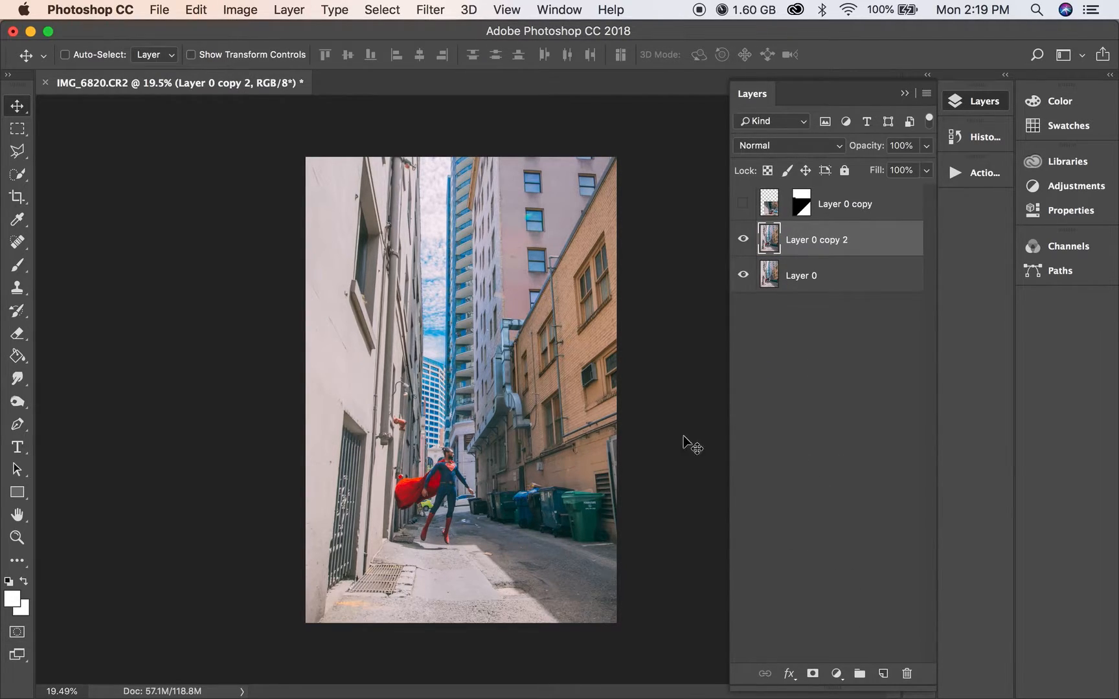
key(ctrl+t)
right_click(578, 457)
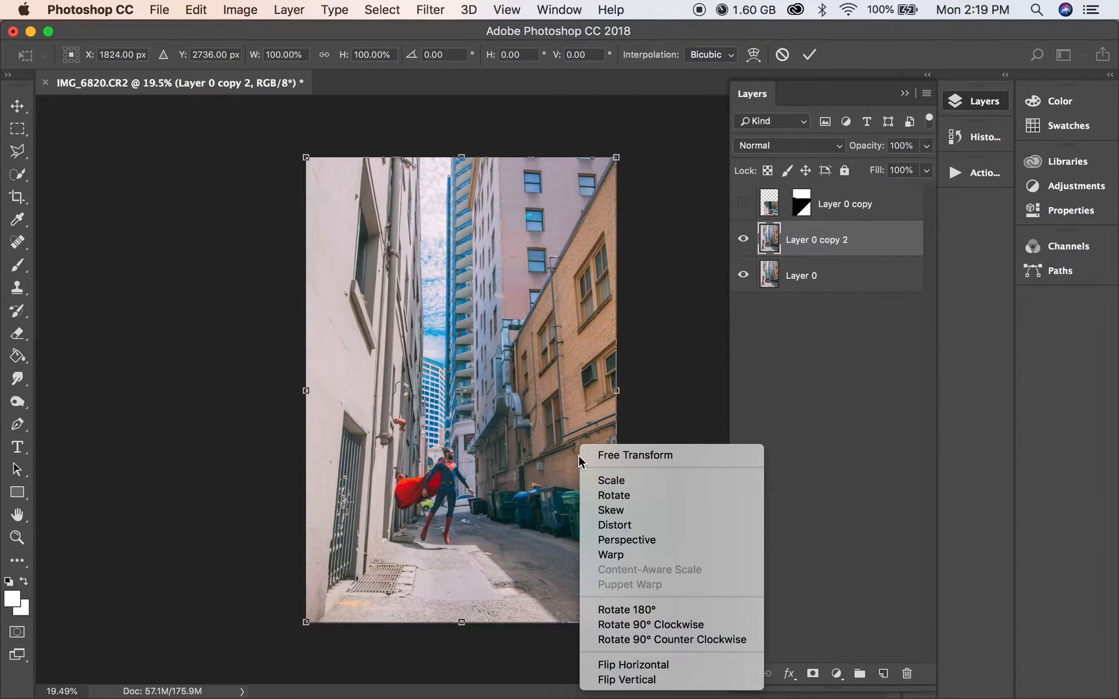
click(653, 664)
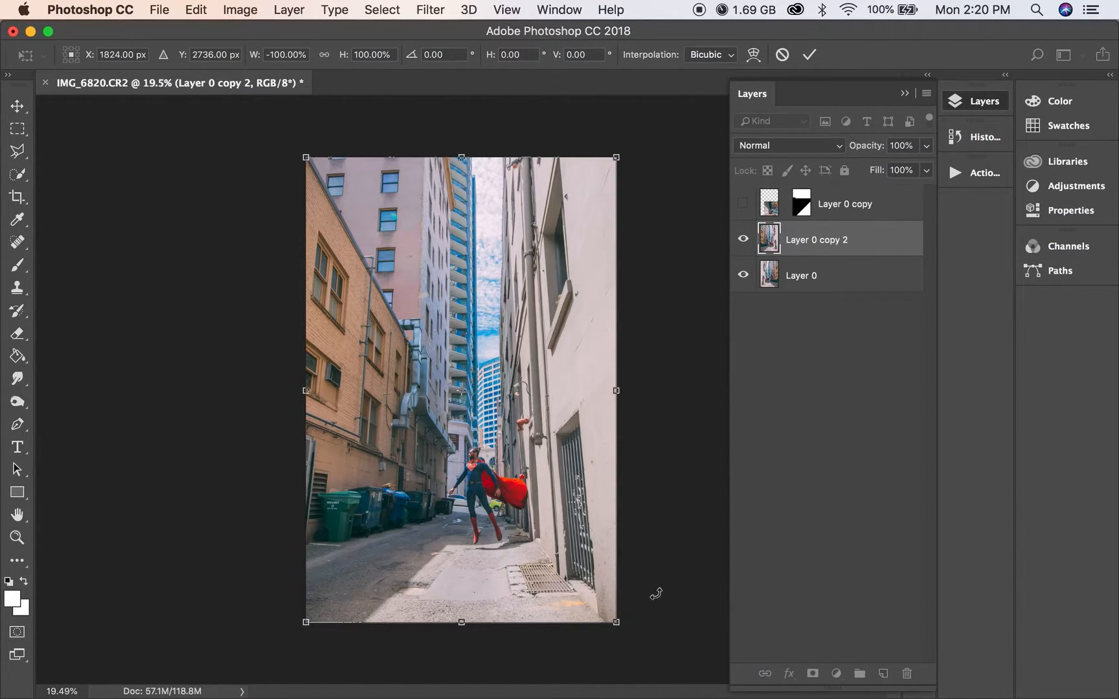
Rotate the flipped duplicate 90° clockwise and move it to the canvas's upper-left corner.
drag(660, 595, 366, 484)
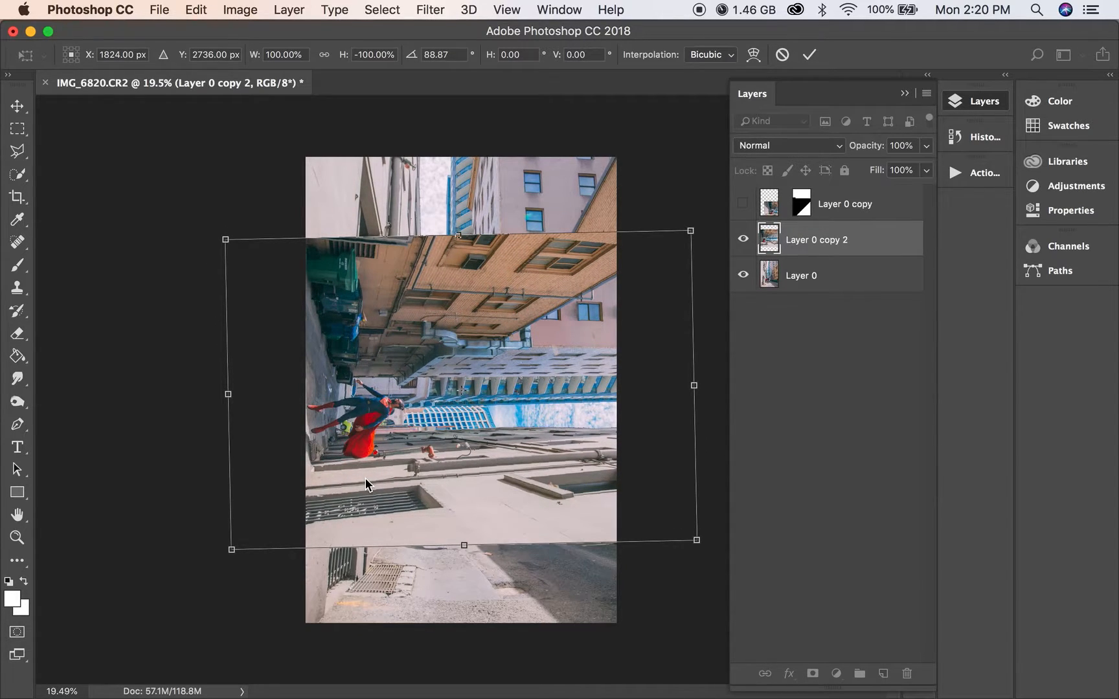
key(super+z)
drag(632, 510, 346, 531)
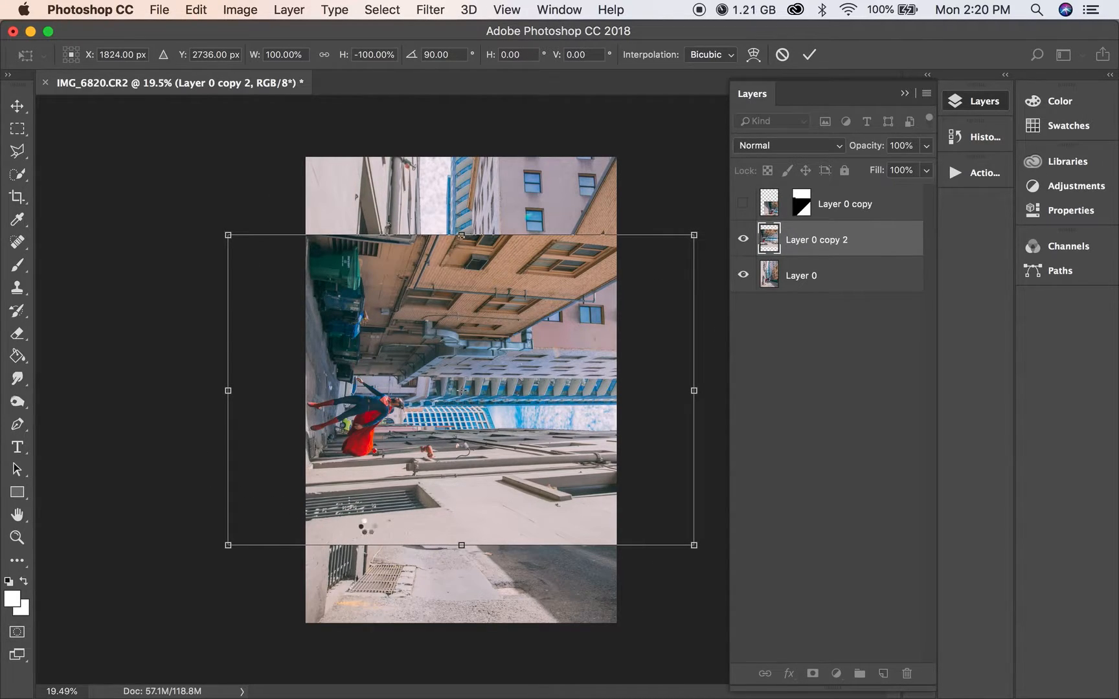
key(Return)
drag(399, 482, 478, 405)
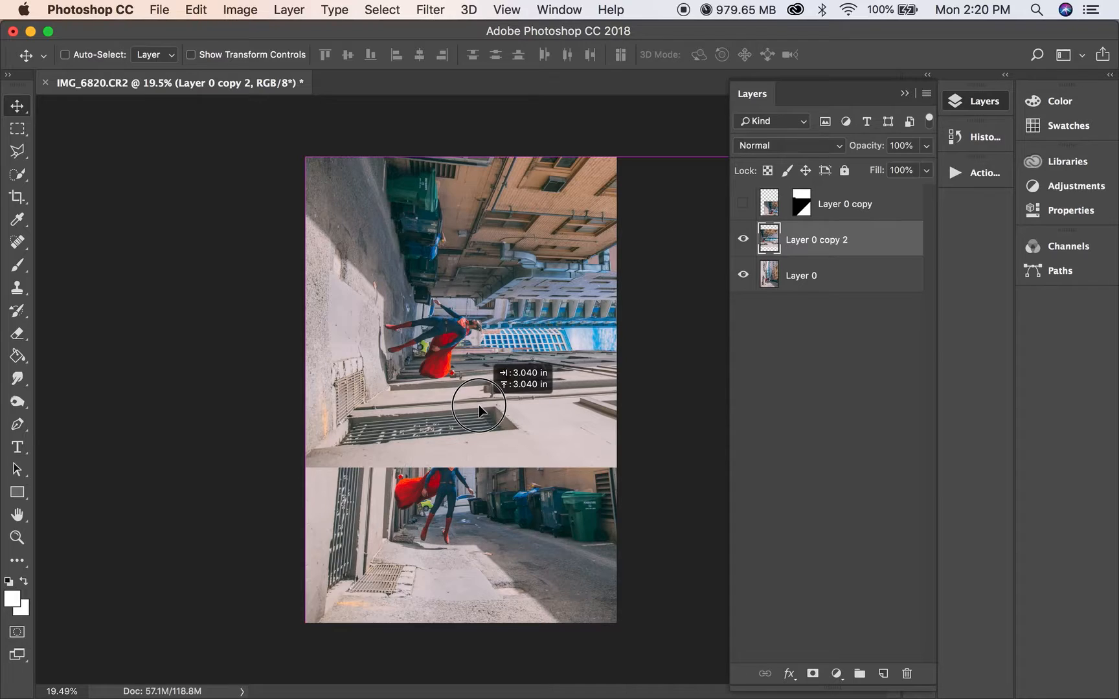
drag(478, 405, 480, 405)
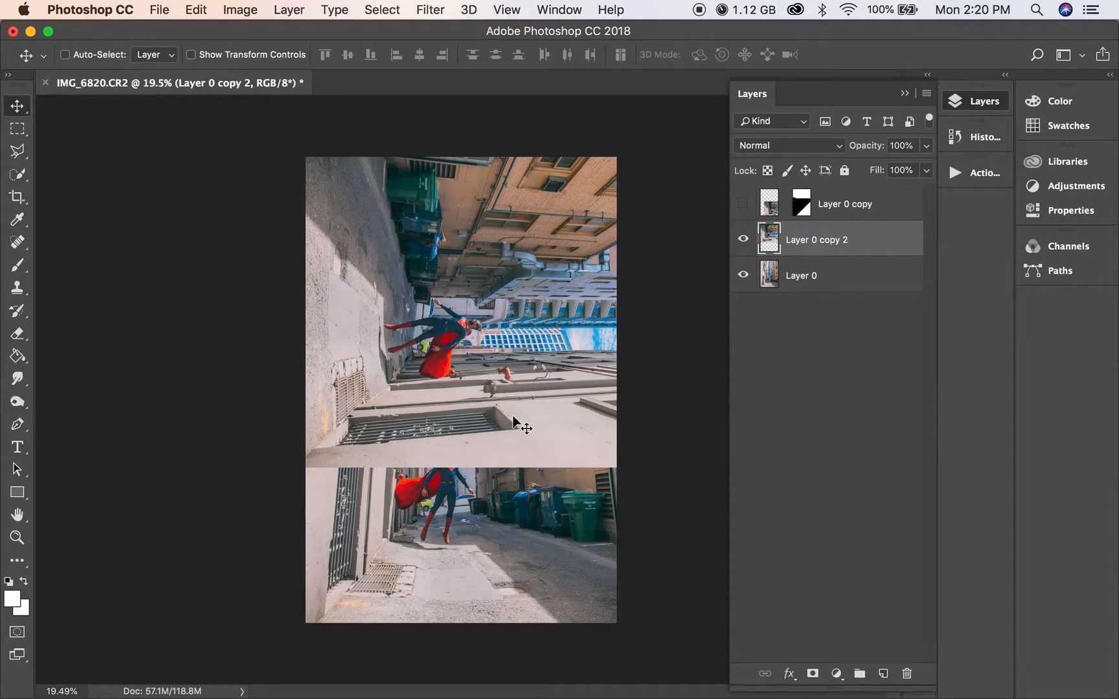
With Layer 0 hidden, mask Layer 0 copy 2 to its upper-left triangular half along the diagonal, and show Layer 0 again.
click(743, 277)
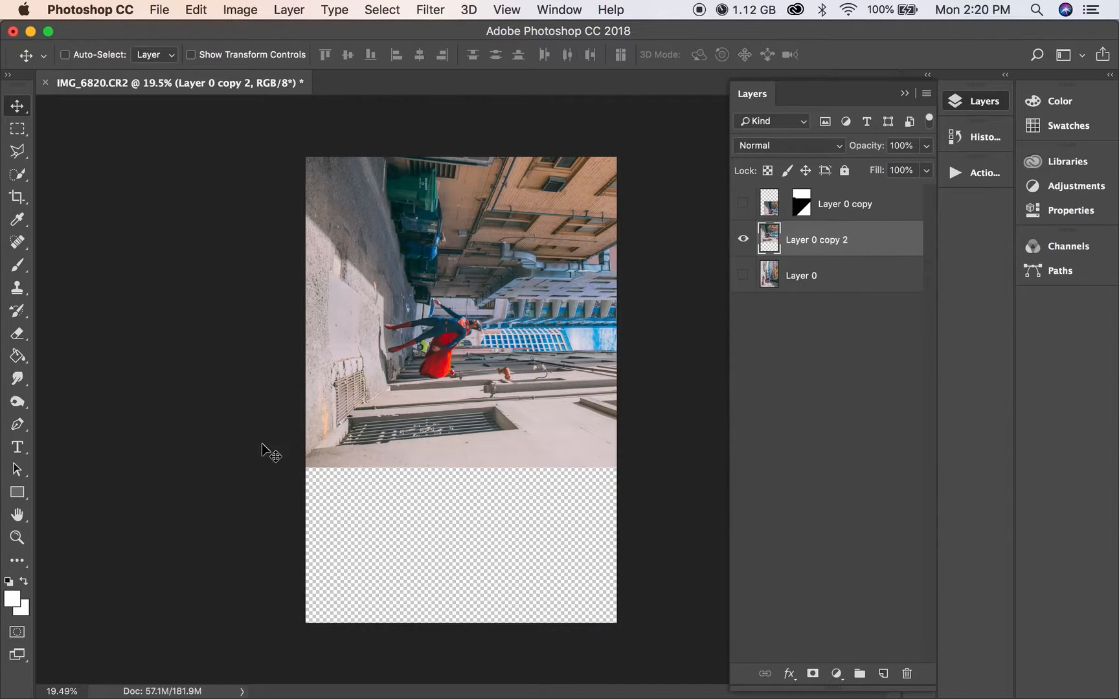
click(17, 151)
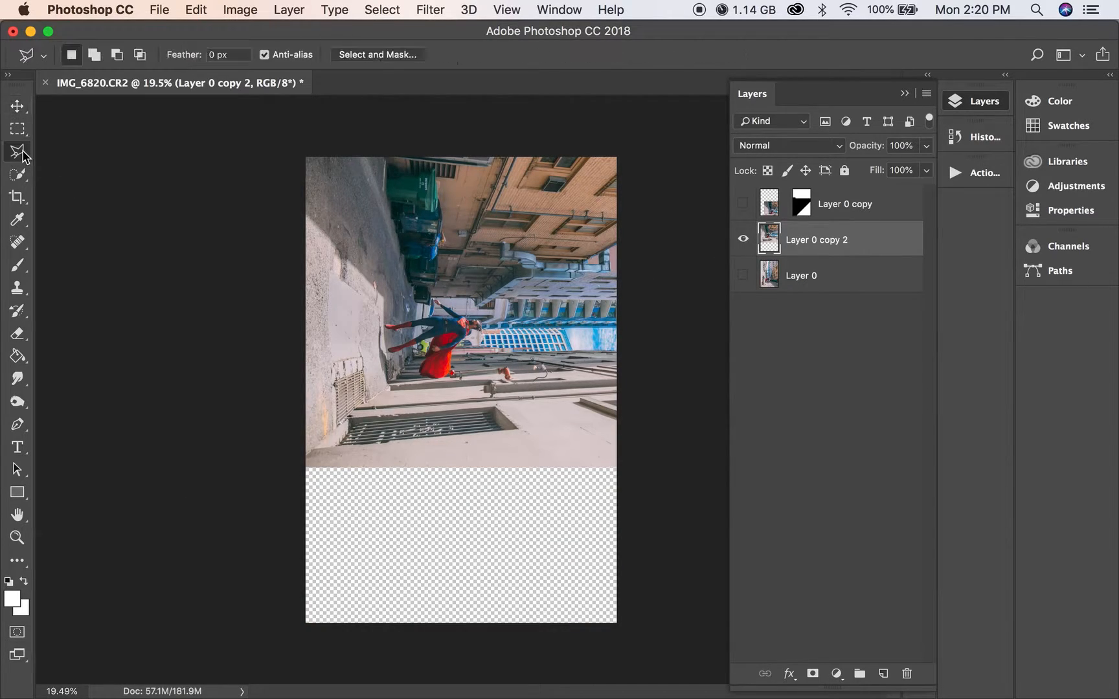
click(305, 468)
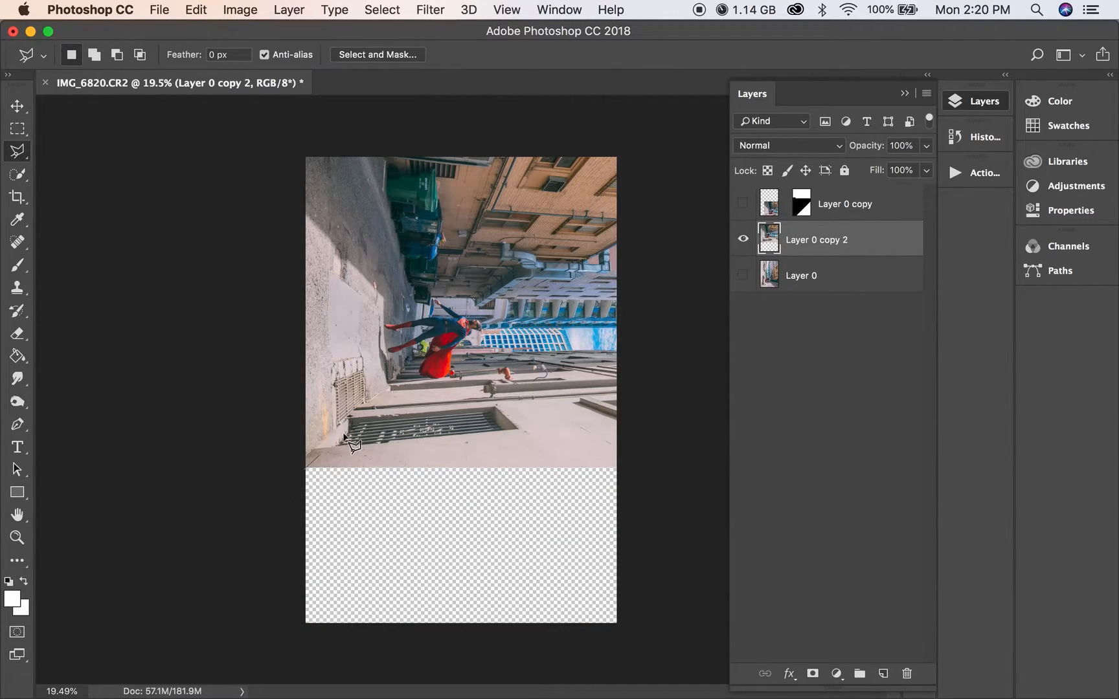
click(620, 155)
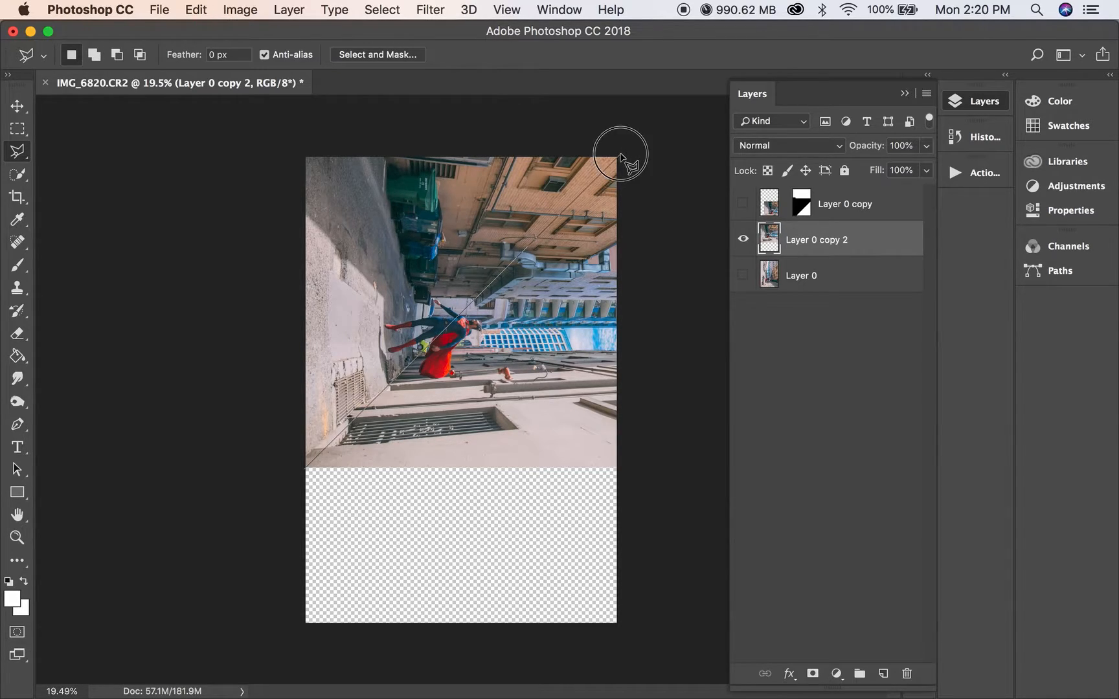
click(293, 156)
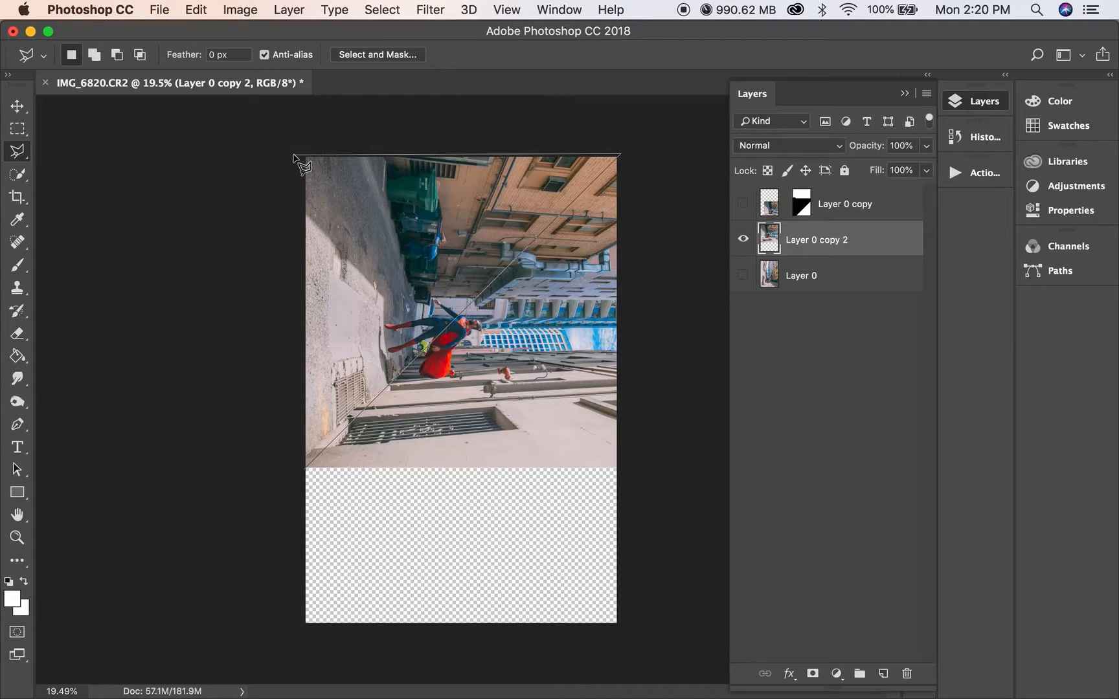
click(303, 473)
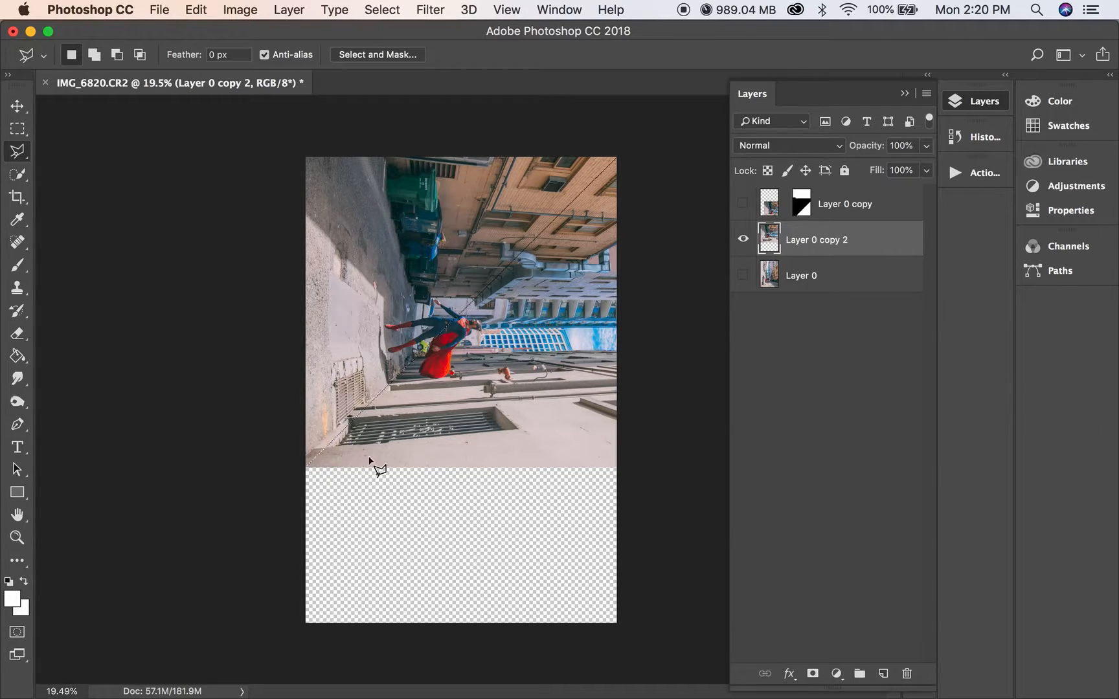
click(813, 674)
click(743, 276)
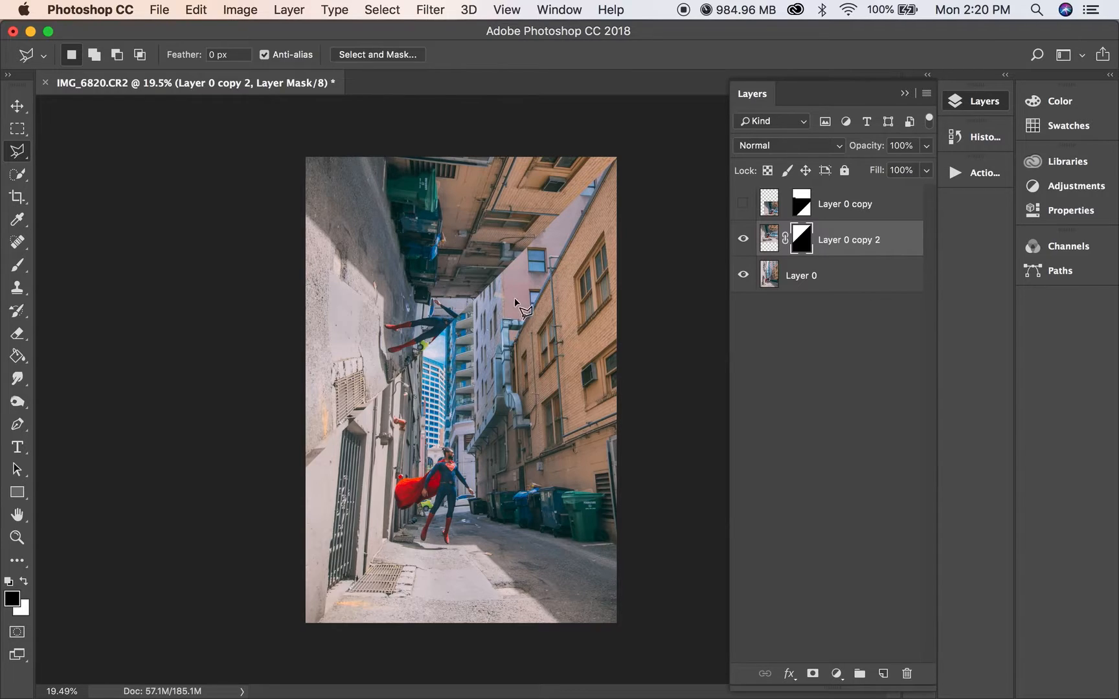
Try flipping Layer 0 copy 2 vertically together with its linked mask, and undo the flip.
click(19, 105)
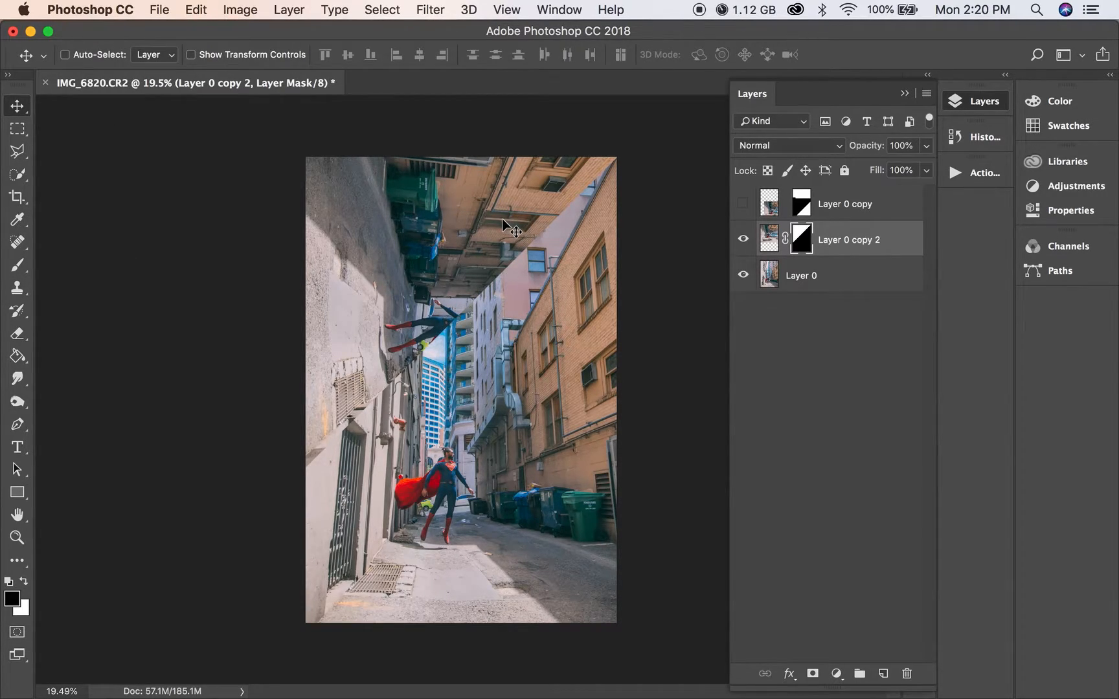
key(super+t)
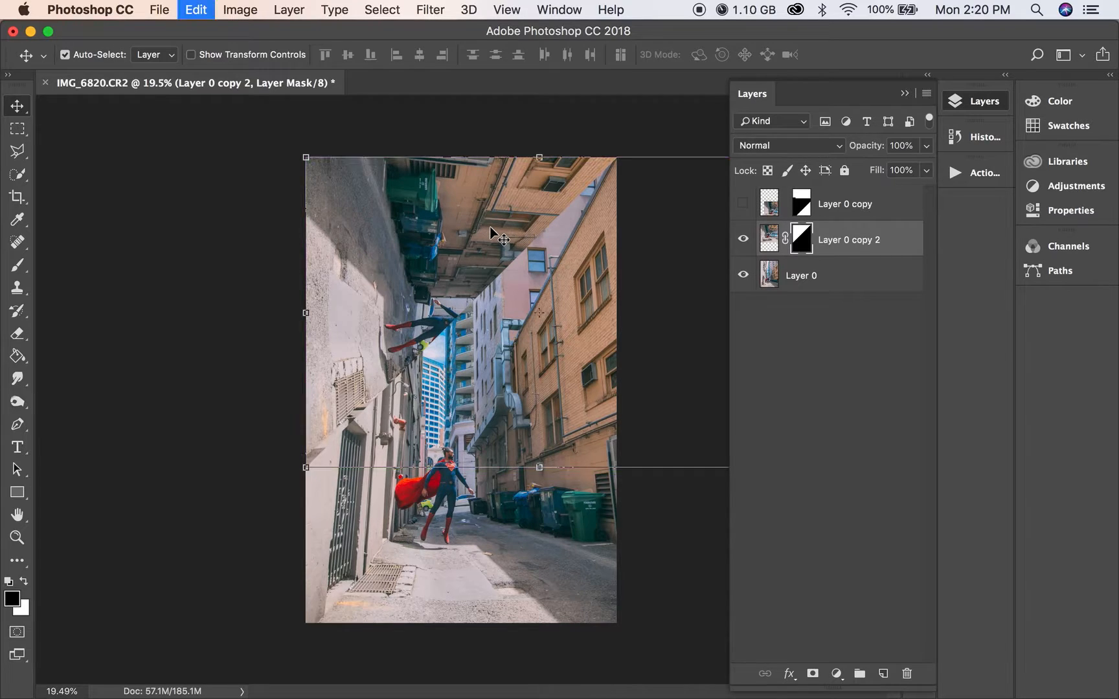
right_click(490, 227)
click(560, 459)
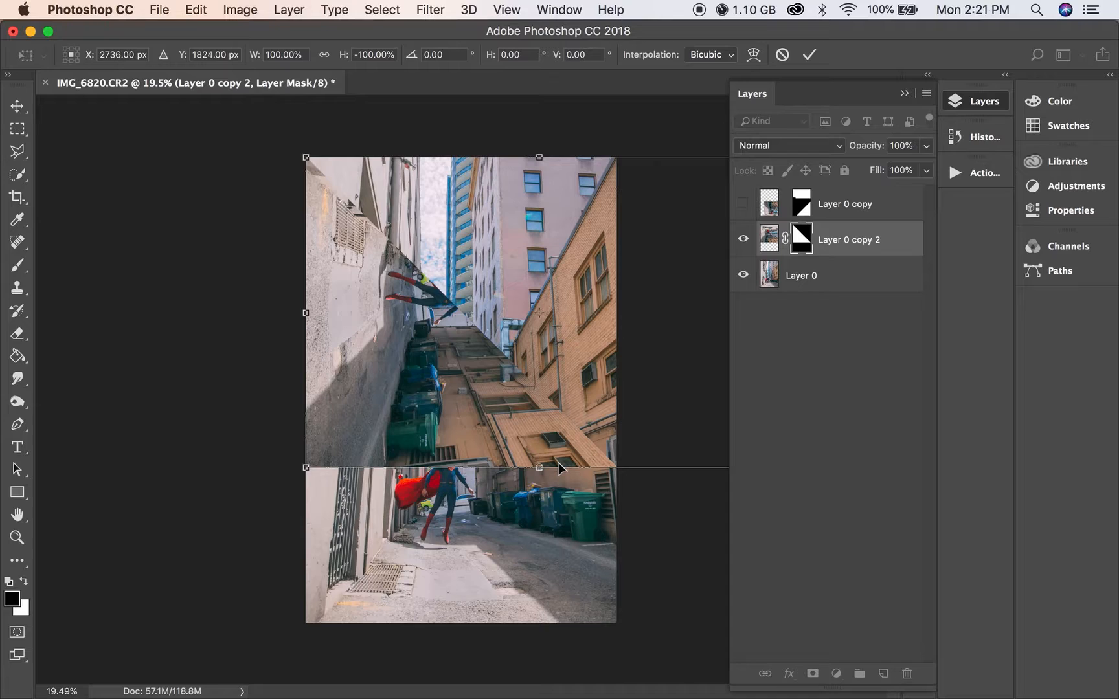
right_click(559, 462)
click(521, 465)
key(super+z)
Try flipping Layer 0 copy 2 horizontally and moving it sideways together with its linked mask.
right_click(518, 396)
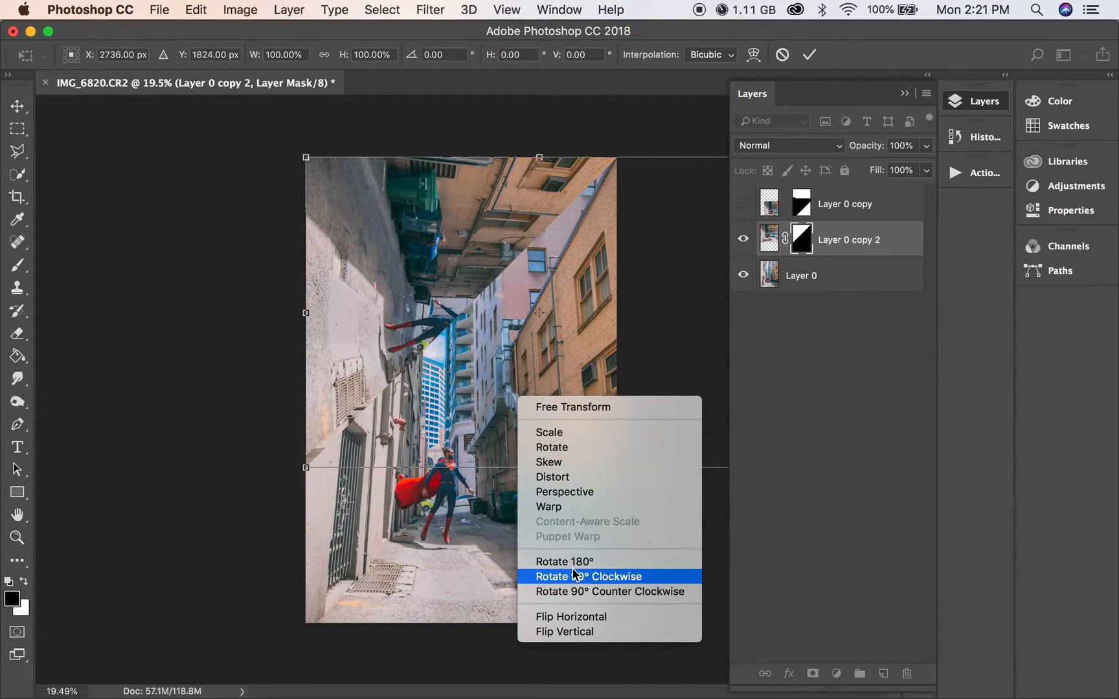
click(573, 616)
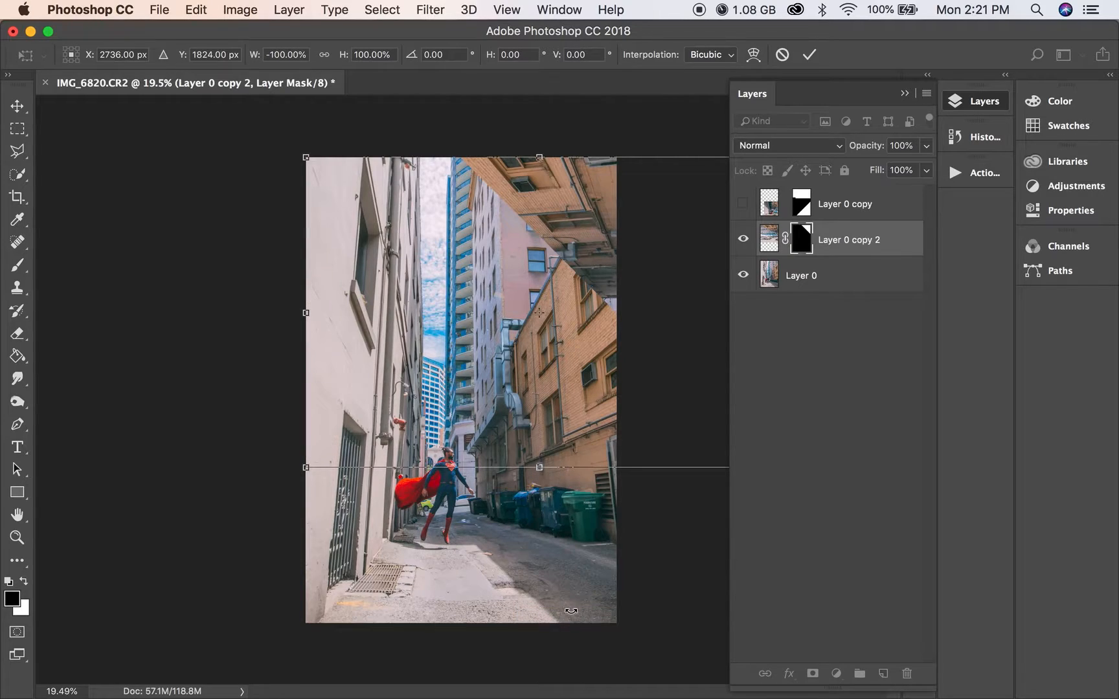
click(575, 257)
drag(574, 257, 511, 264)
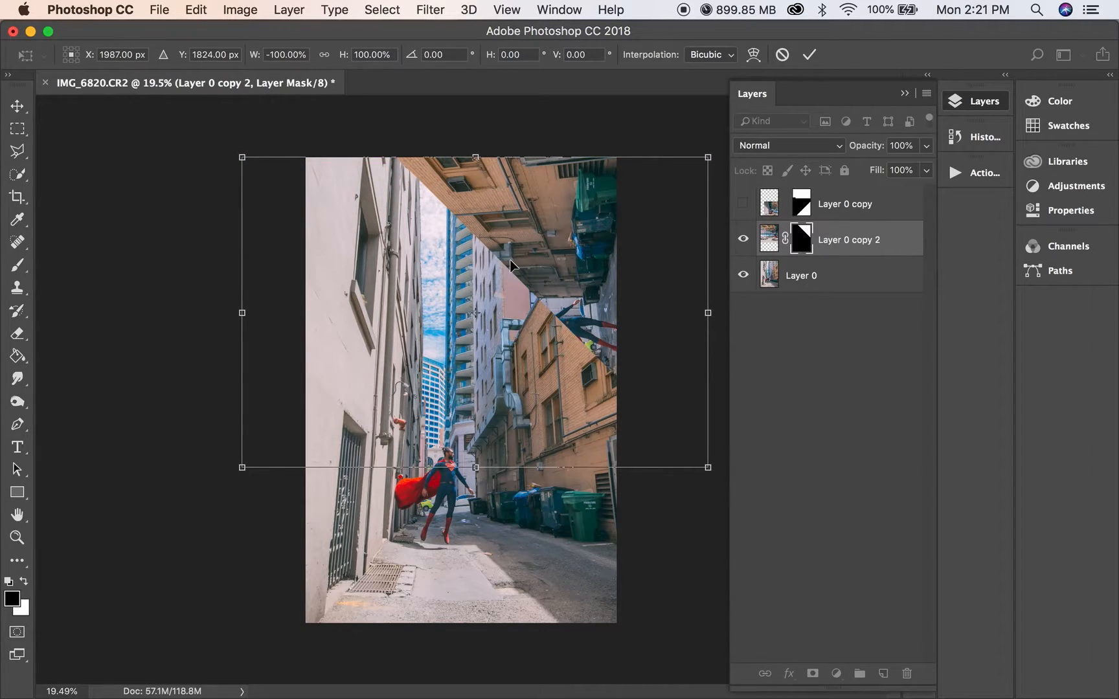
key(Return)
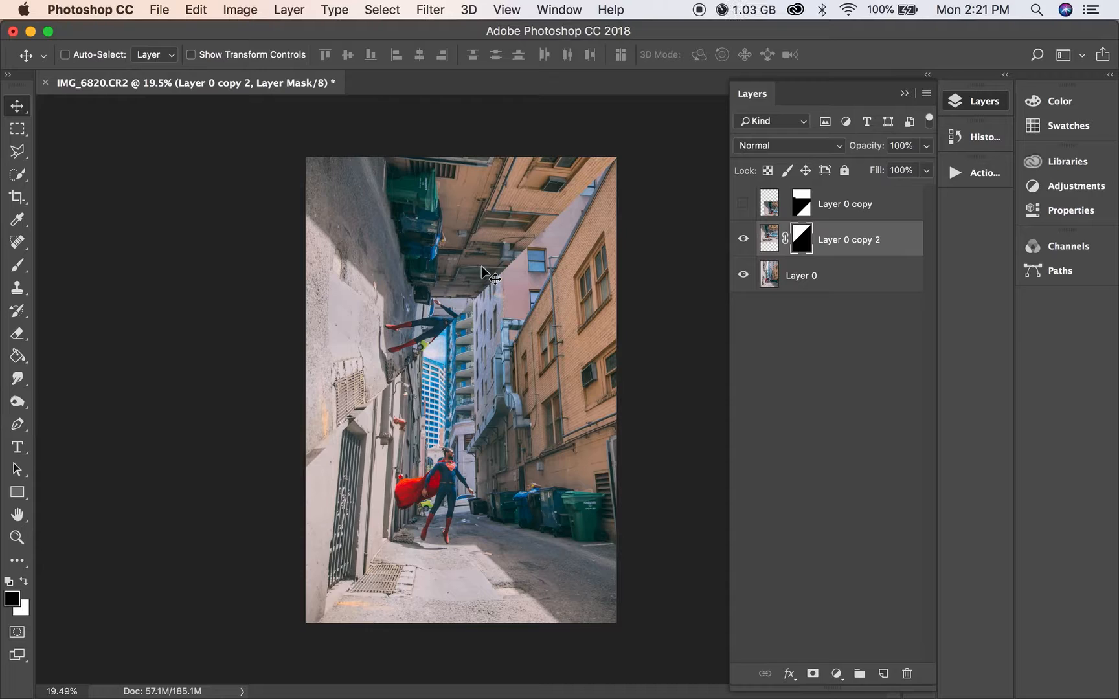
drag(455, 274, 369, 281)
drag(374, 280, 456, 274)
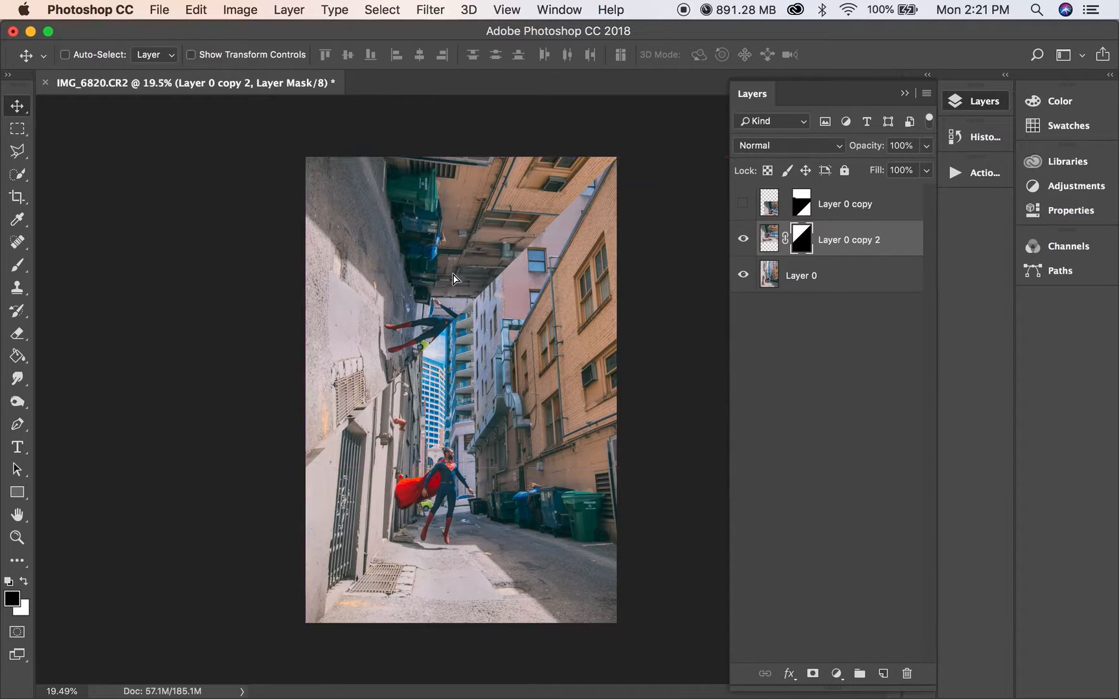
With Layer 0 copy 2's mask unlinked, nudge the mask down and move only the photo left so the buildings meet along the diagonal.
mouse_move(518, 290)
mouse_down()
mouse_move(469, 292)
mouse_move(572, 304)
mouse_move(499, 296)
mouse_up()
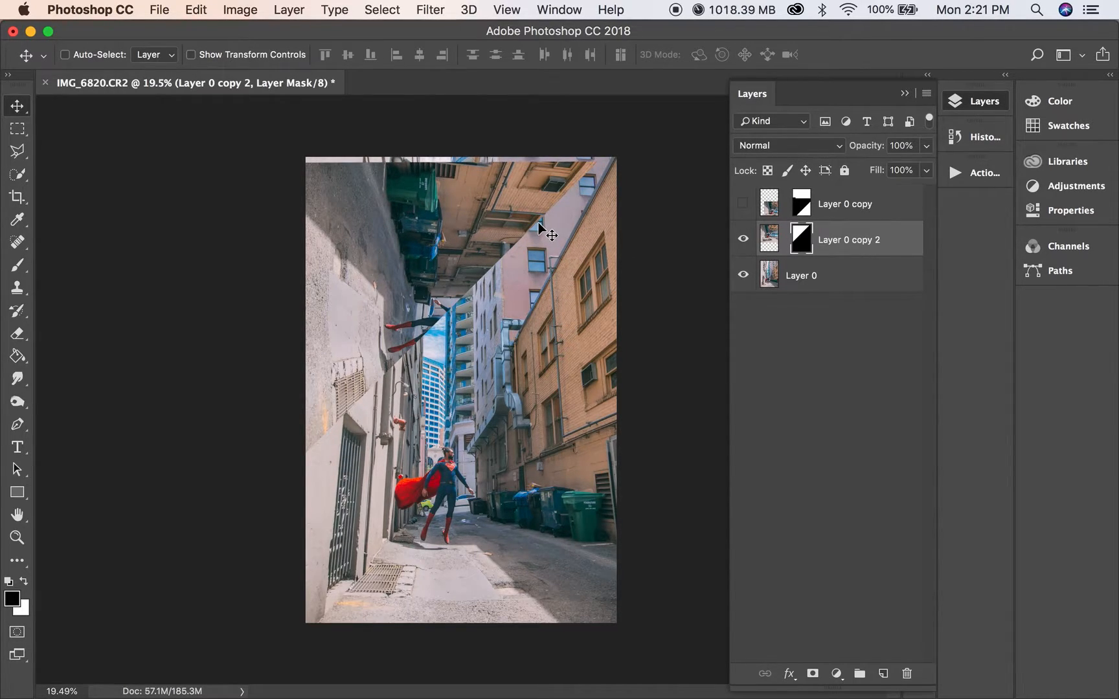
click(770, 241)
drag(484, 230, 308, 210)
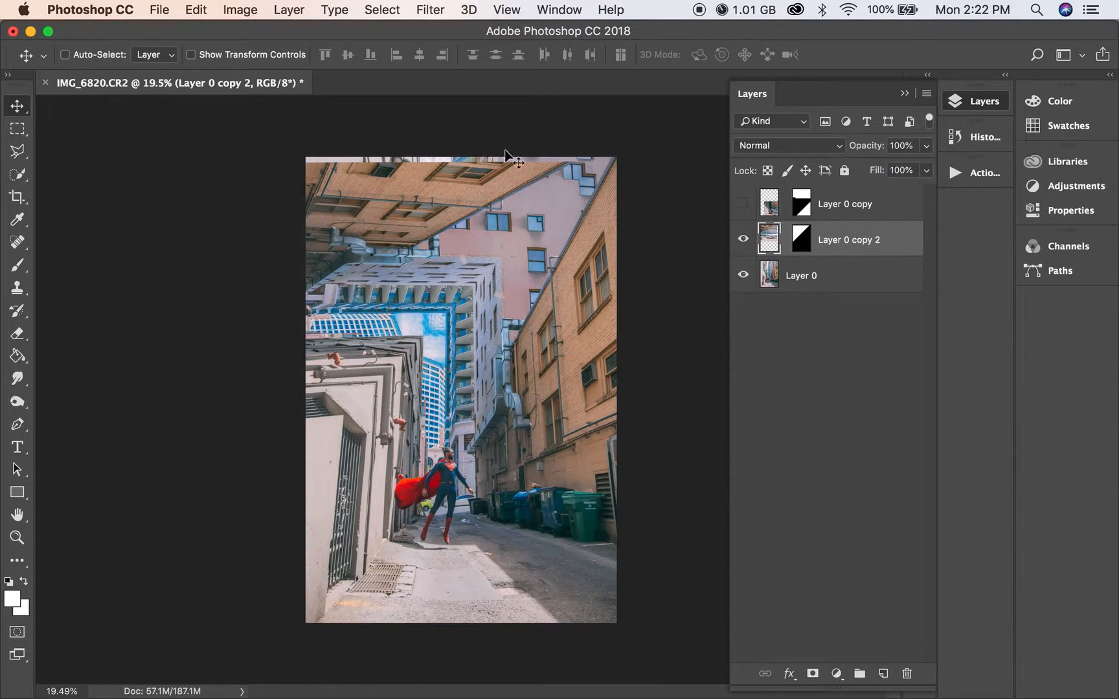
Try filling a rectangular strip along the top edge of Layer 0 copy 2's mask with black, and undo the fill.
click(799, 238)
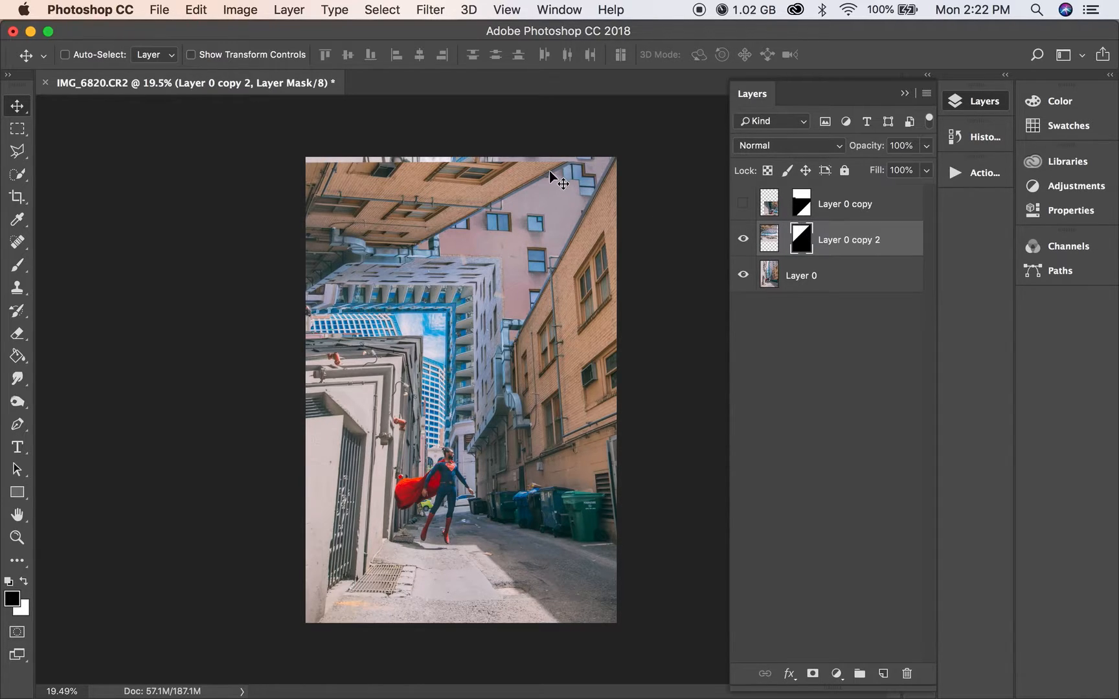
click(18, 129)
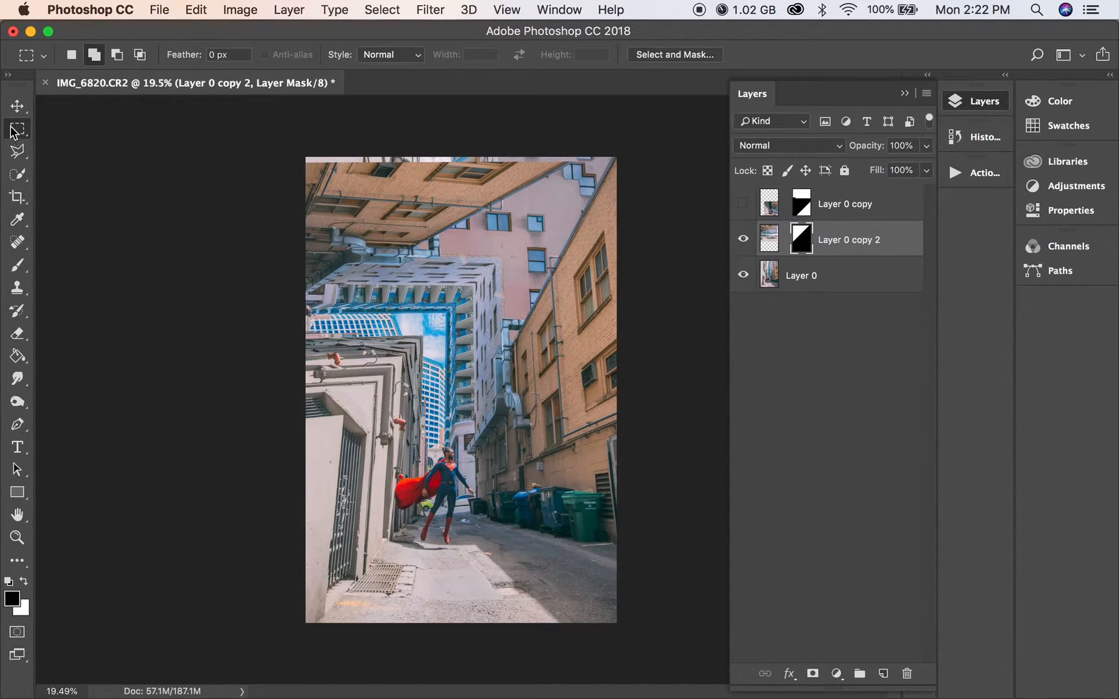
drag(306, 157, 677, 175)
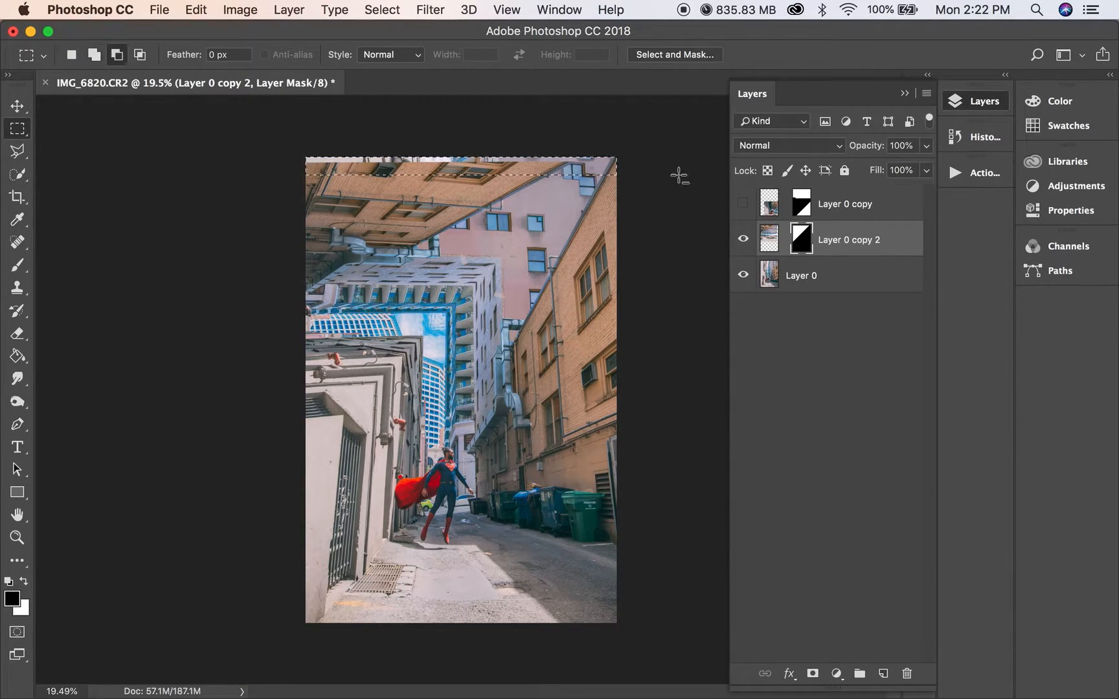
key(alt+BackSpace)
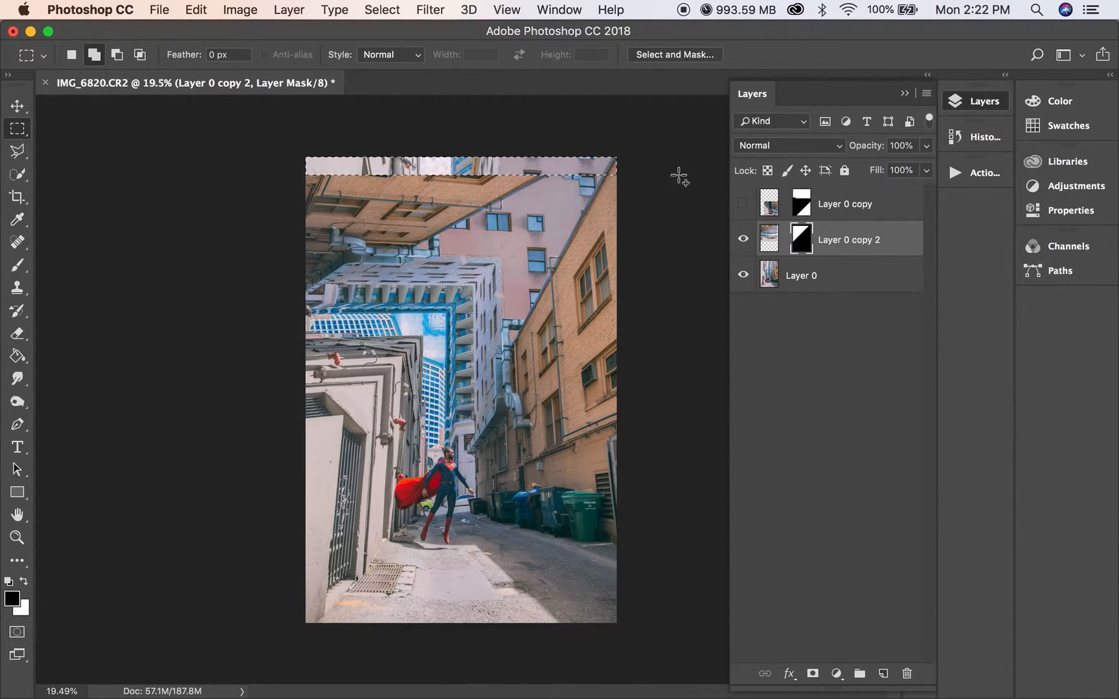
key(super+z)
key(super+d)
Brush white along the top edge of Layer 0 copy 2's mask to close the gap, and show Layer 0 copy.
key(b)
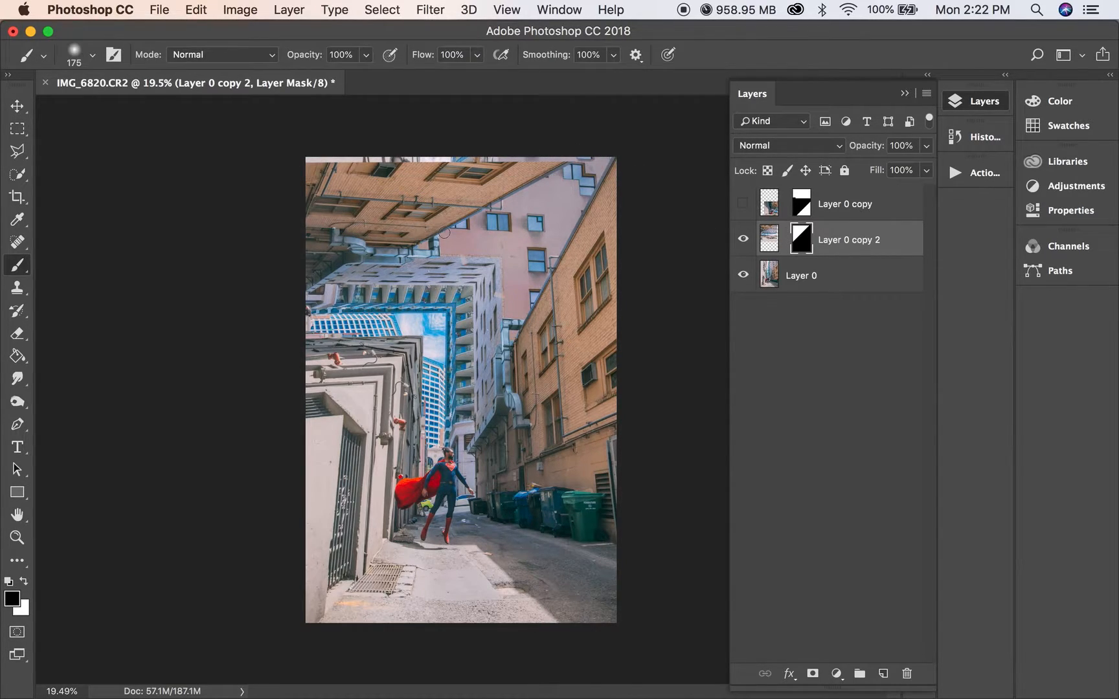
key(x)
drag(388, 155, 285, 162)
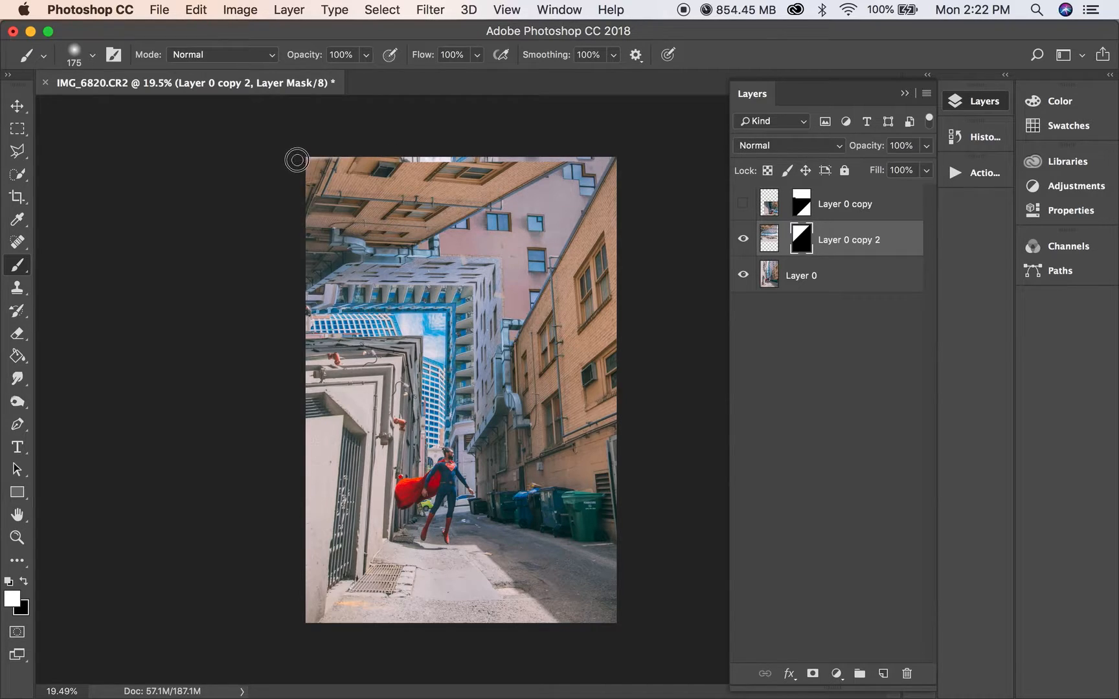
drag(431, 153, 581, 156)
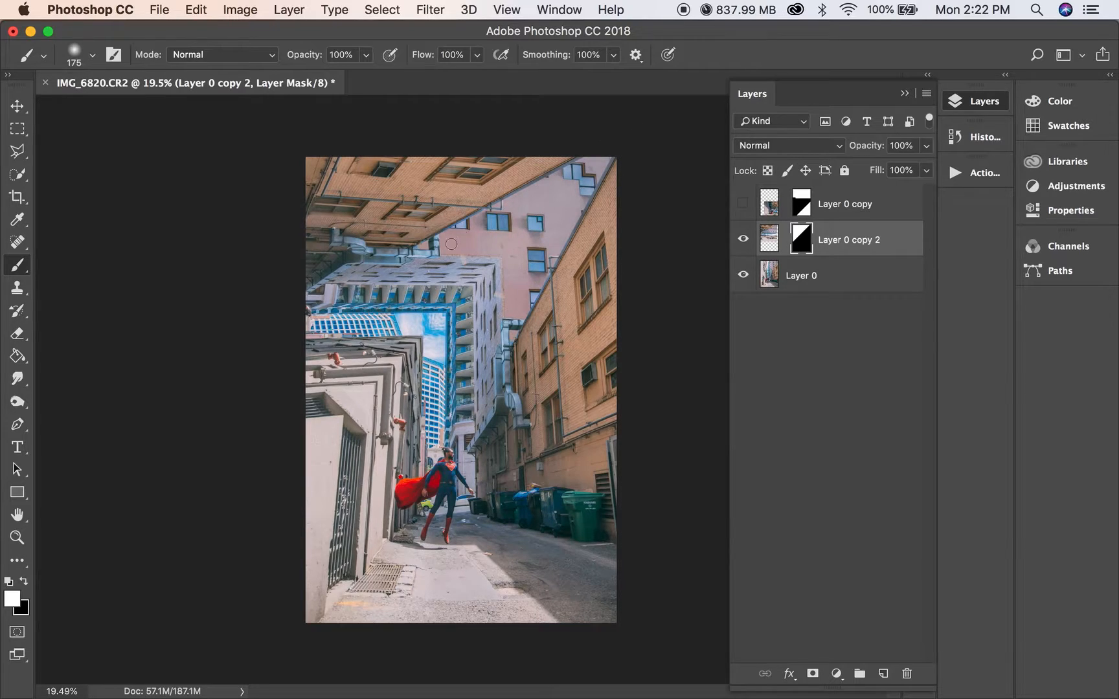
click(743, 204)
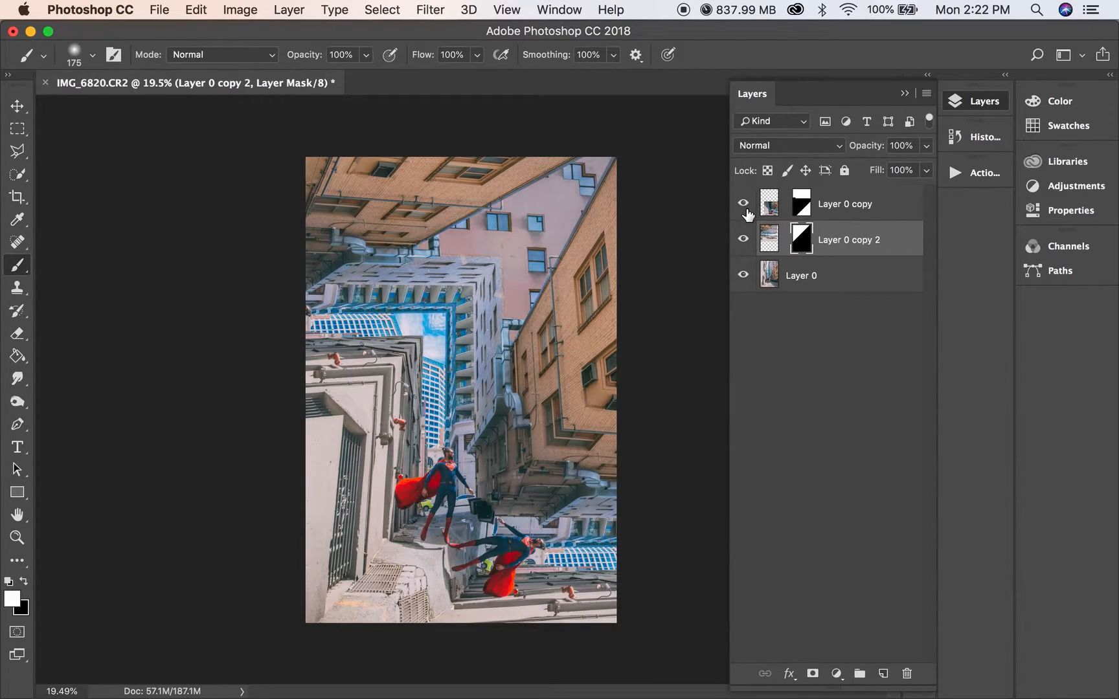